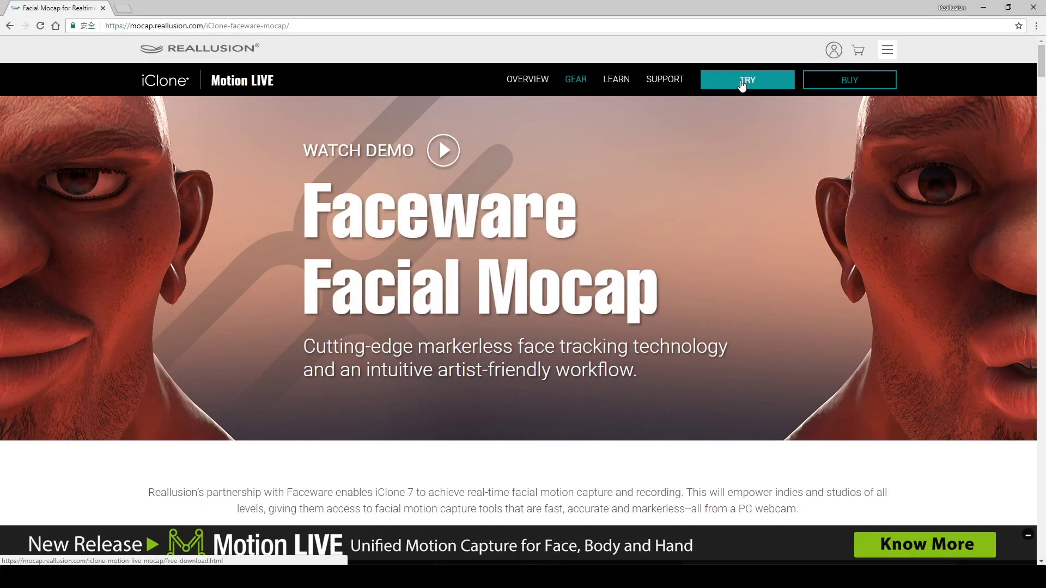
Download the Faceware Profile and Faceware Realtime trial installer from the Motion LIVE free download page.
click(742, 84)
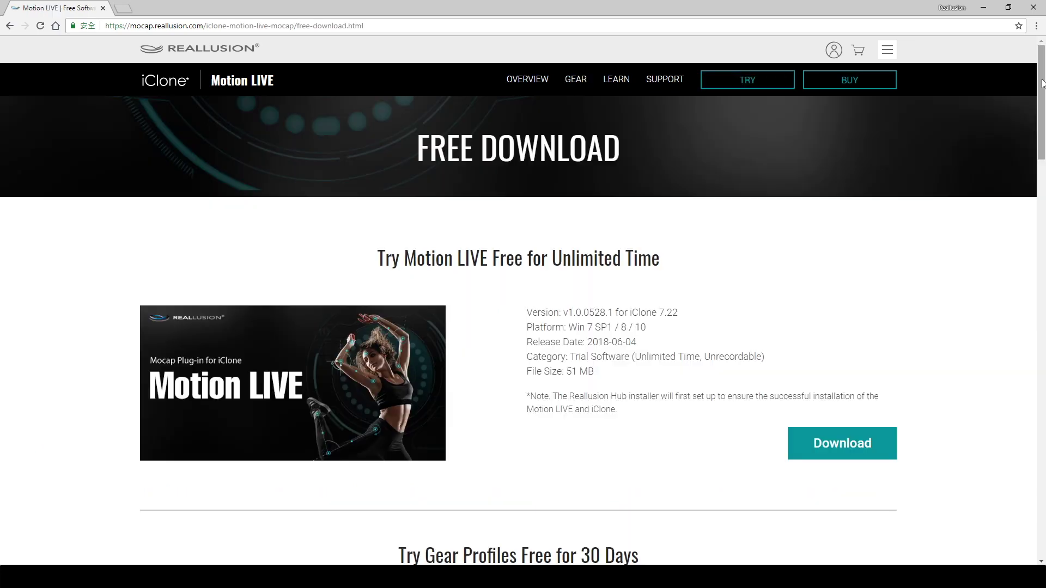
scroll(1036, 228, down, 10)
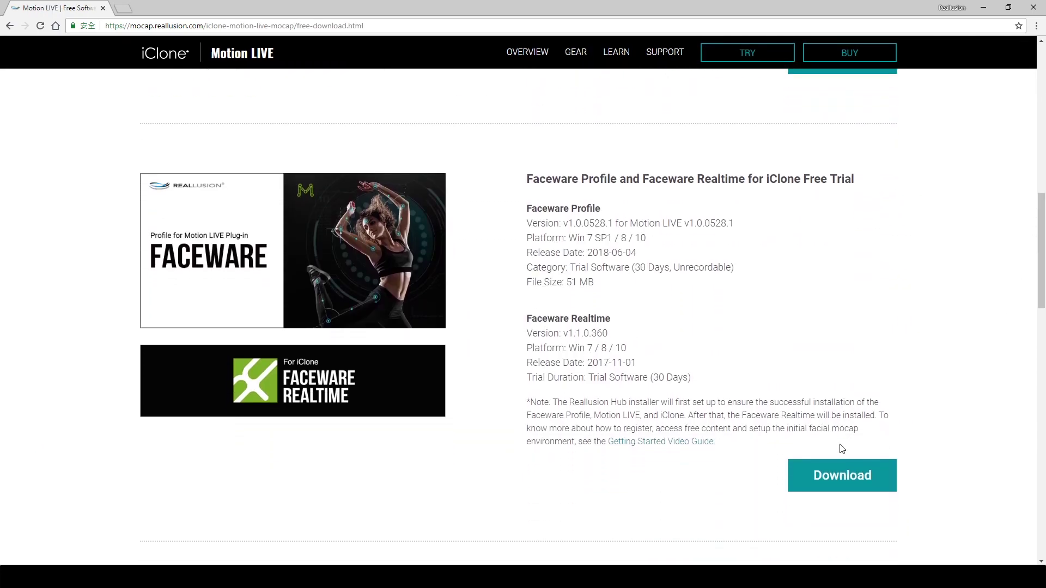
click(864, 472)
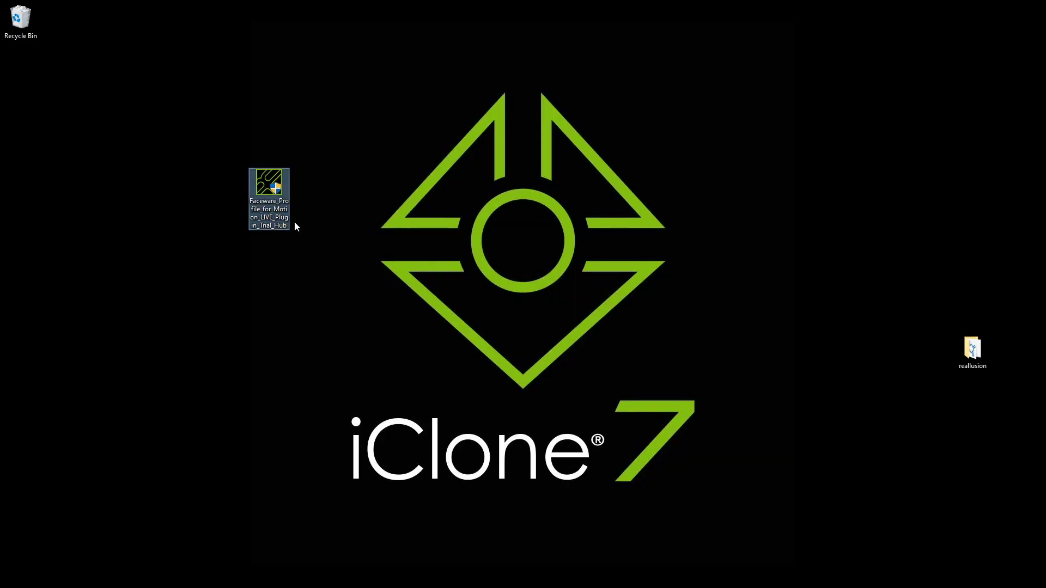
Run the Faceware Profile installer and approve also installing Motion LIVE and iClone 7.
double_click(270, 215)
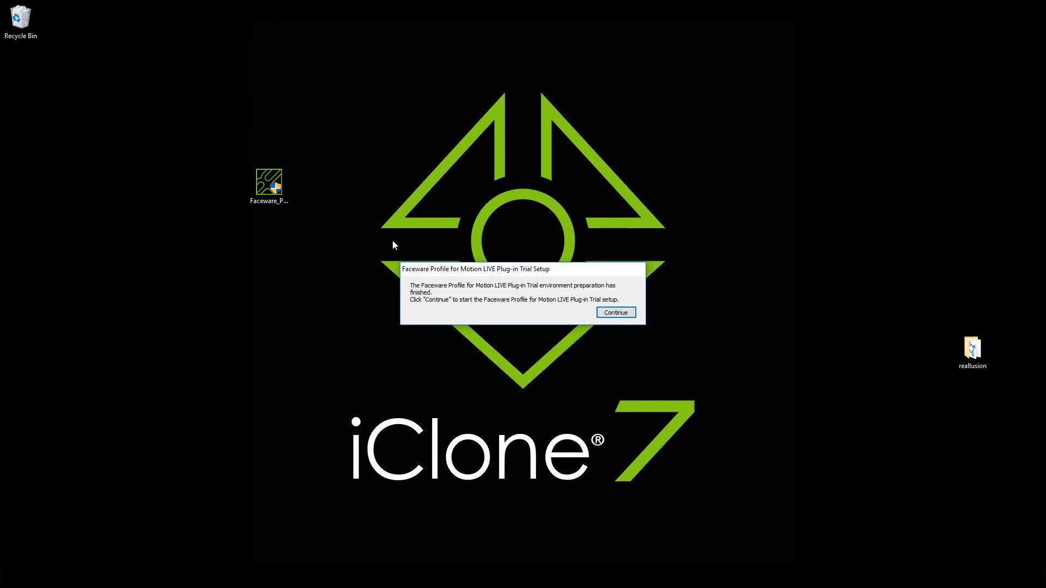
click(616, 313)
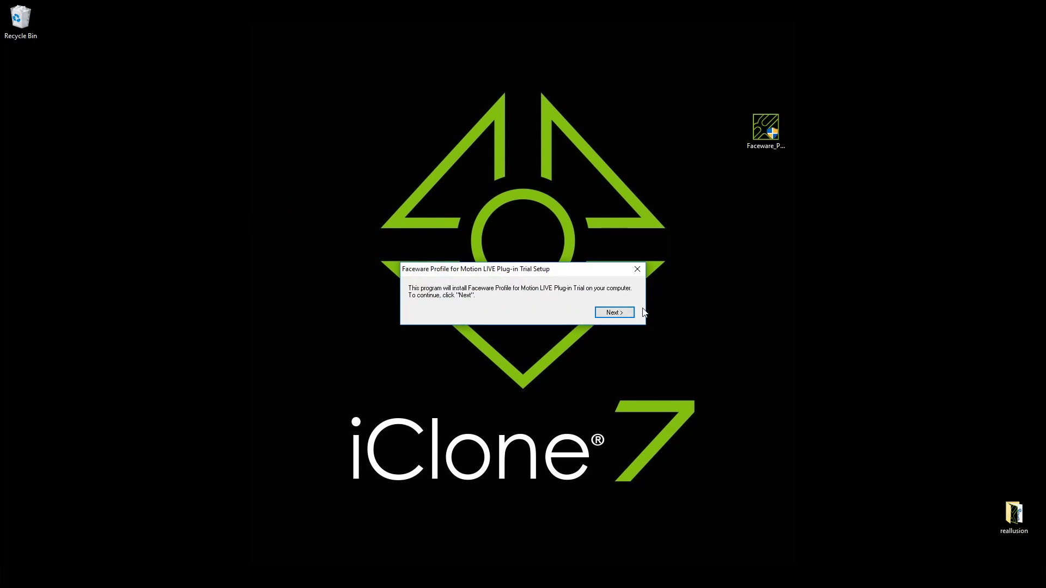
click(625, 313)
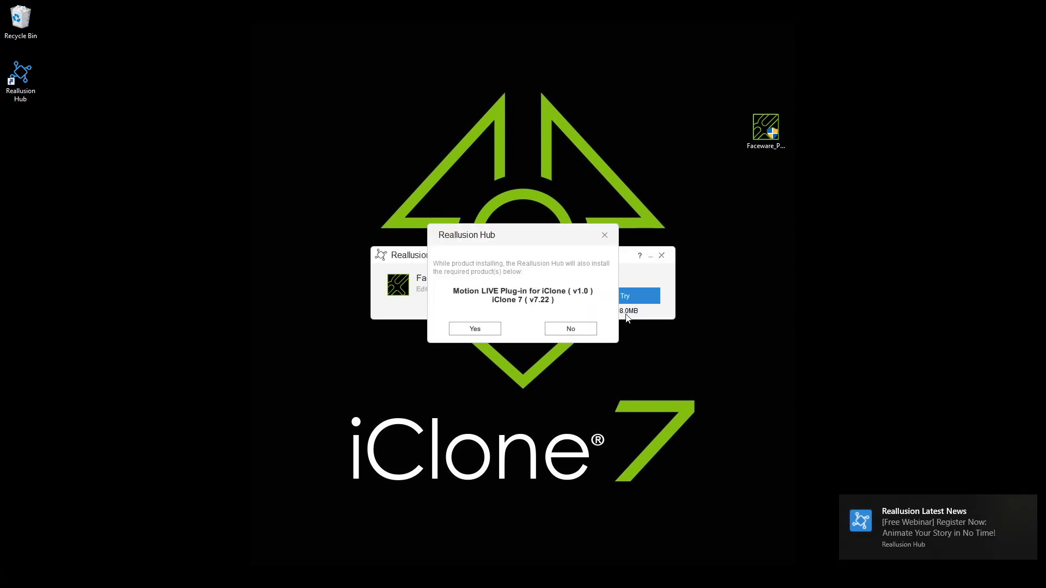
click(475, 328)
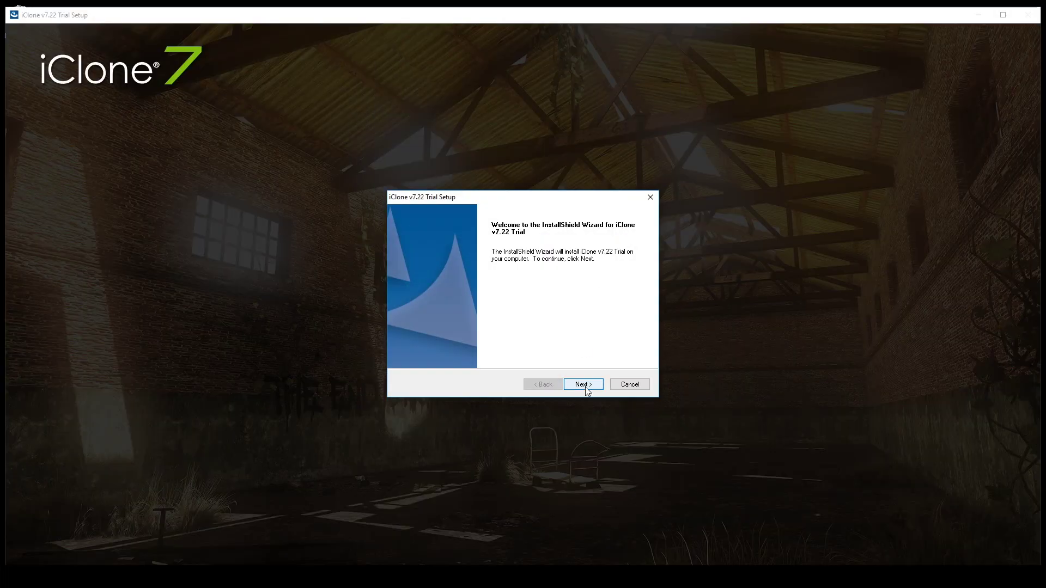
Install iClone v7.22 Trial with 'Launch iClone v7.22 Trial after installation' unchecked.
click(584, 385)
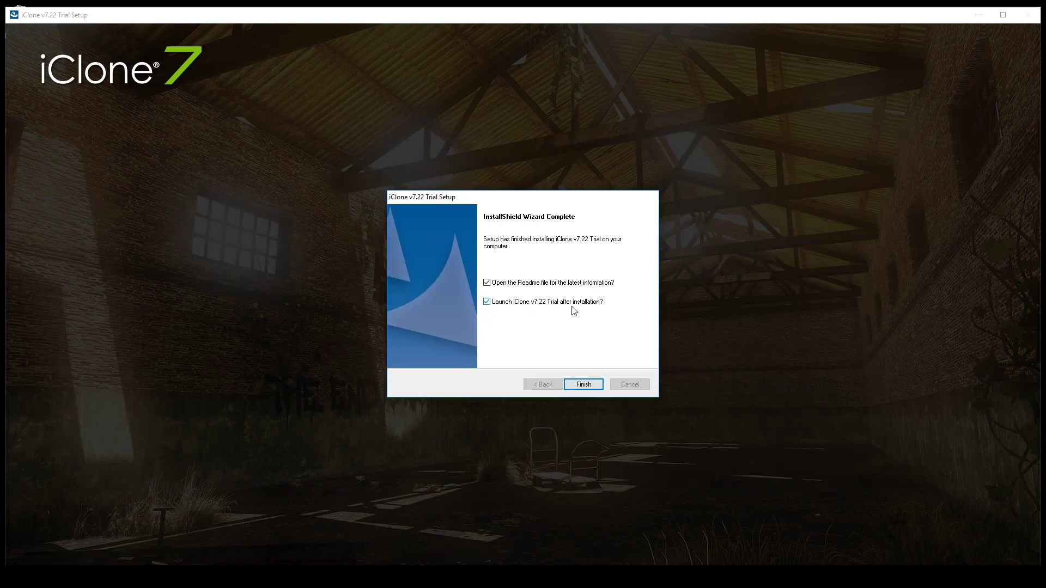
click(487, 304)
click(587, 383)
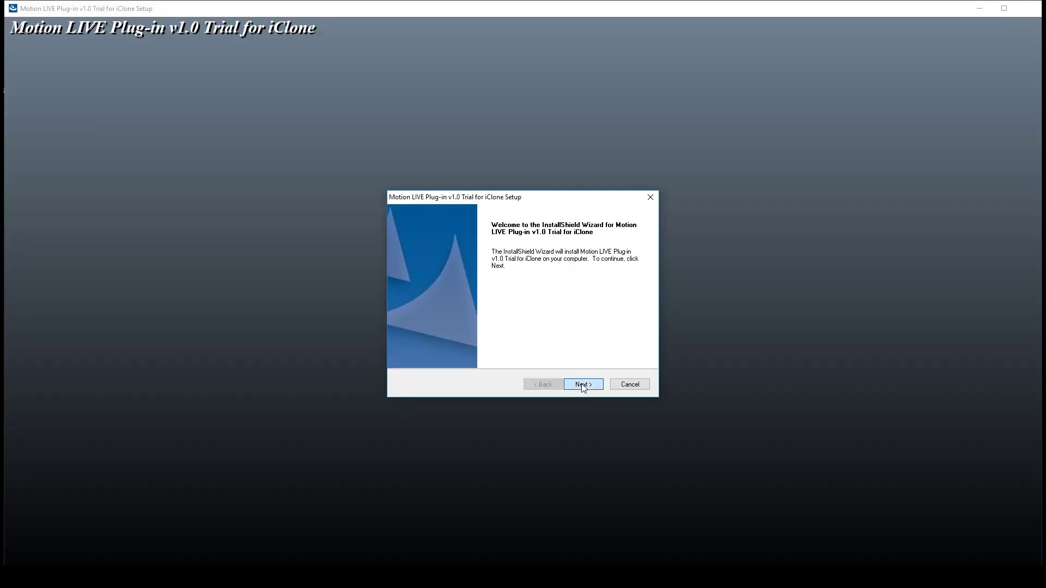
Finish installing the Motion LIVE plug-in and the Faceware Profile, accepting its licence.
click(571, 384)
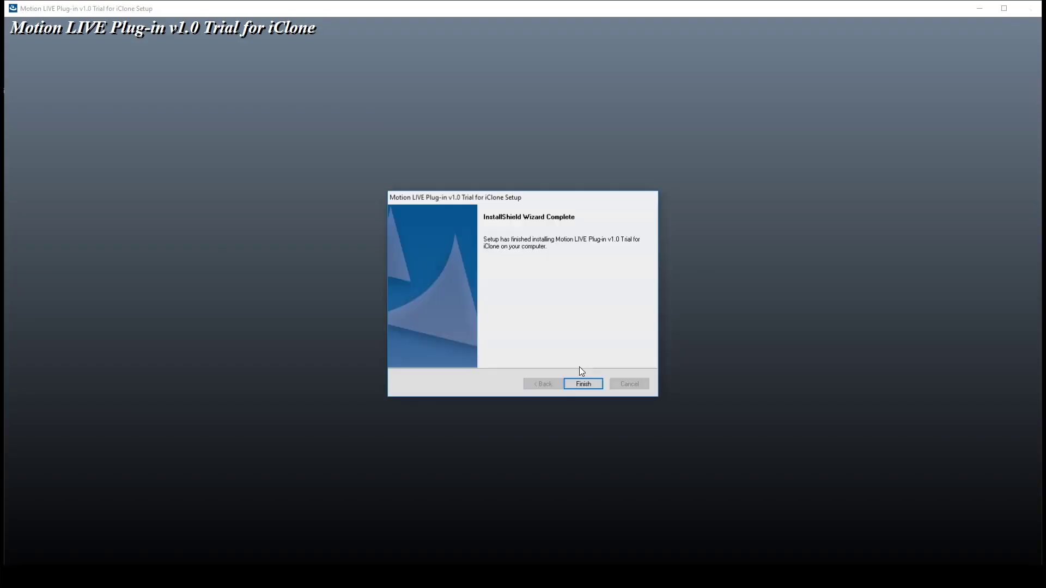
click(579, 382)
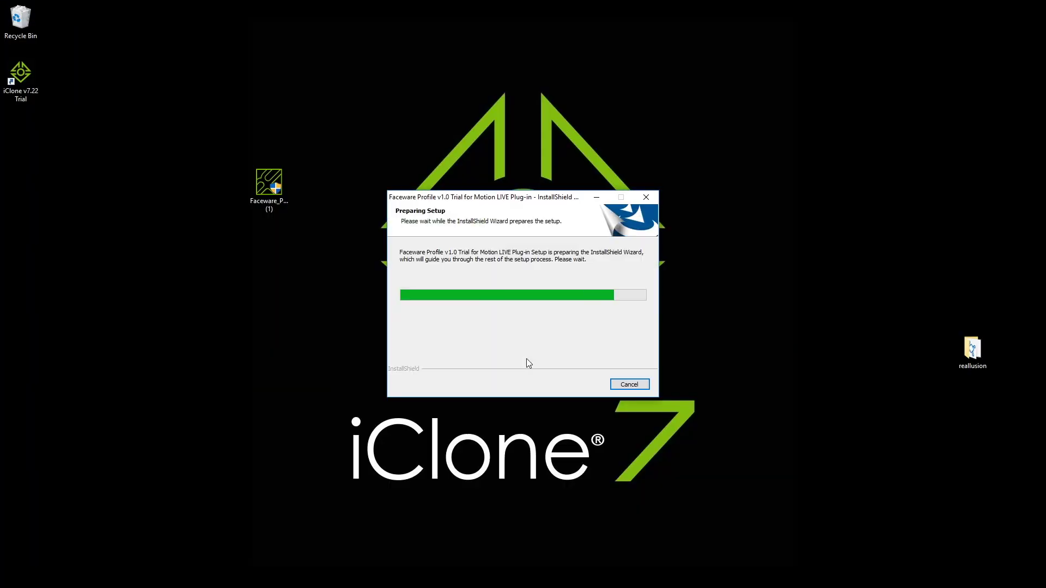
click(579, 384)
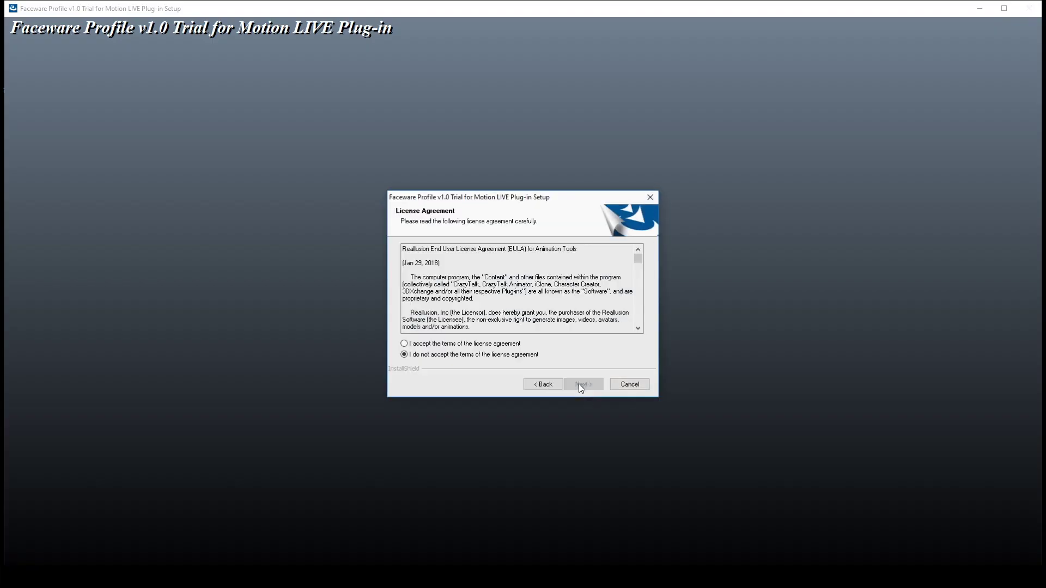
click(478, 344)
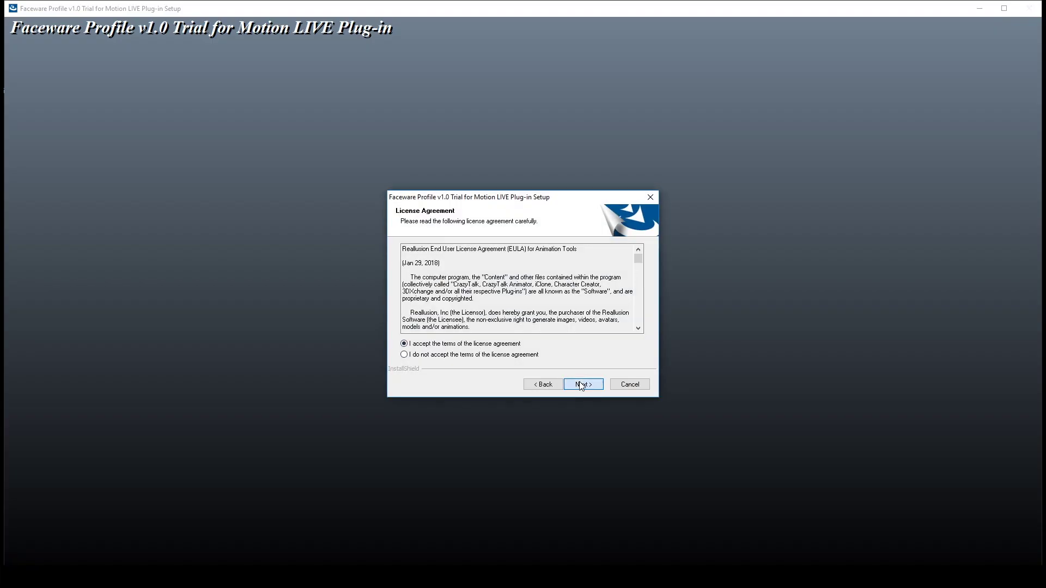
click(581, 384)
click(579, 381)
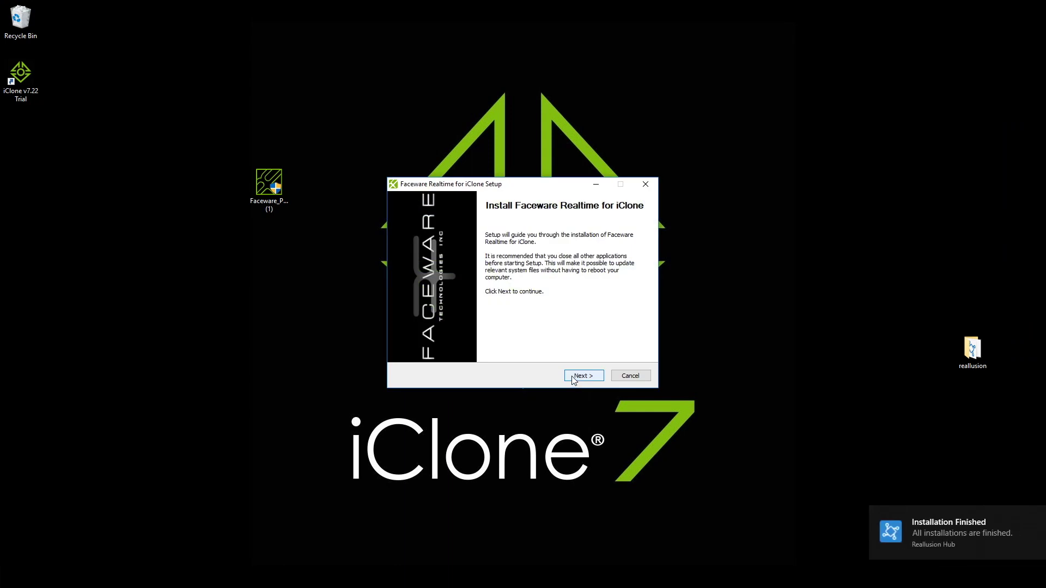
Install Faceware Realtime for iClone, accepting the licence and keeping the 30-day trial.
click(573, 379)
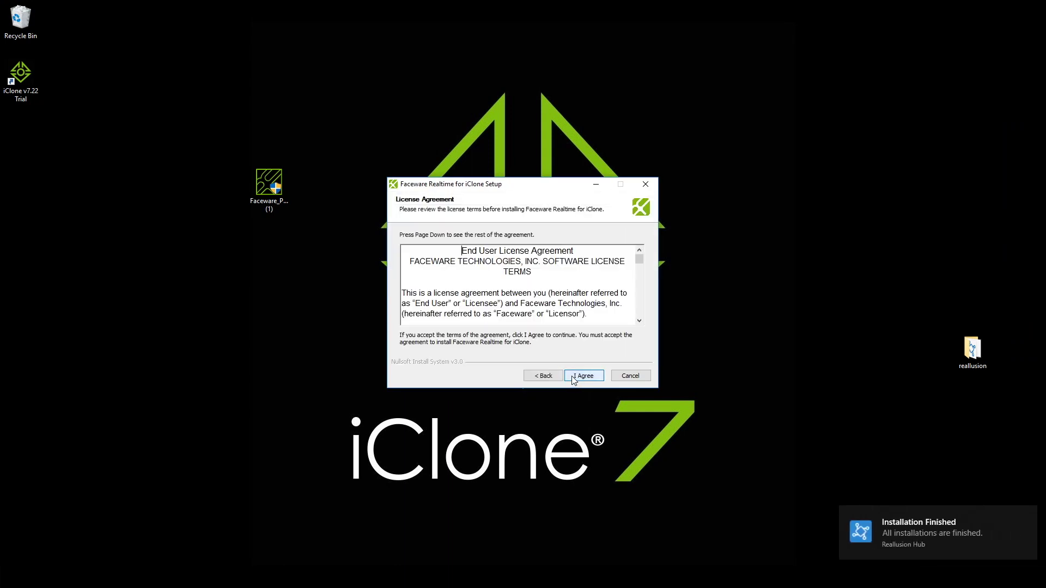
click(571, 376)
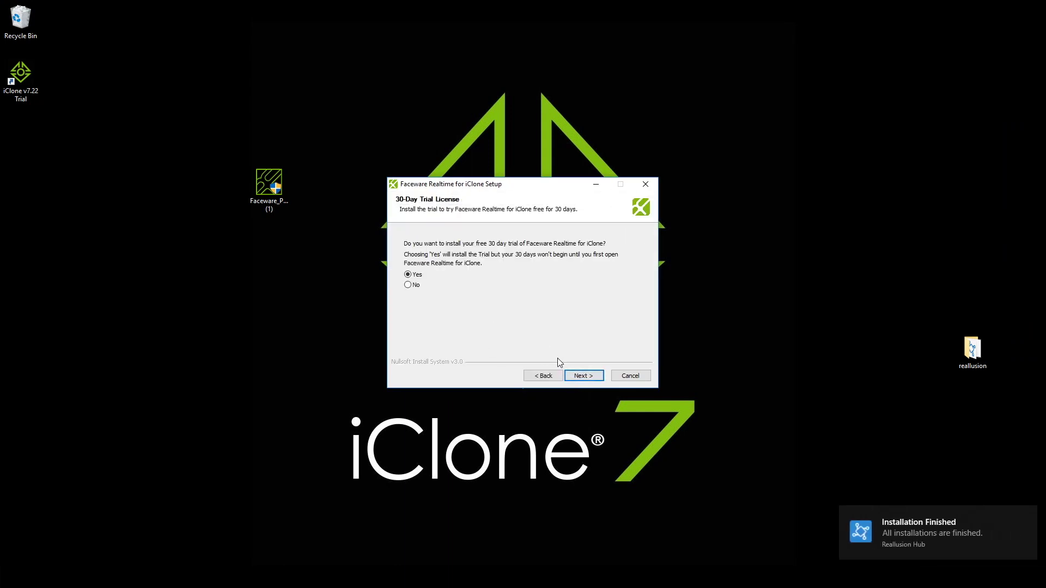
click(580, 376)
click(581, 376)
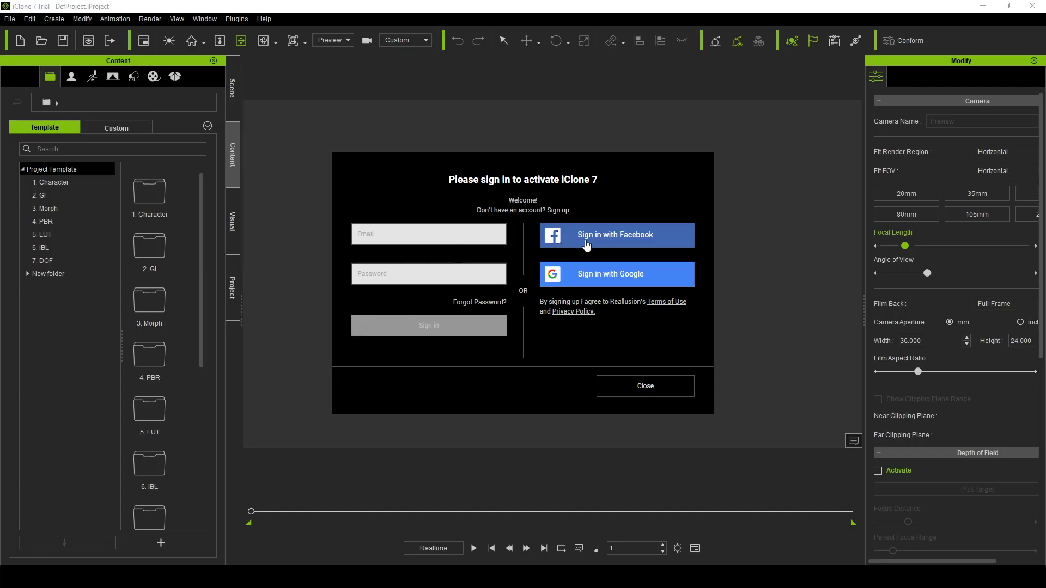
click(556, 212)
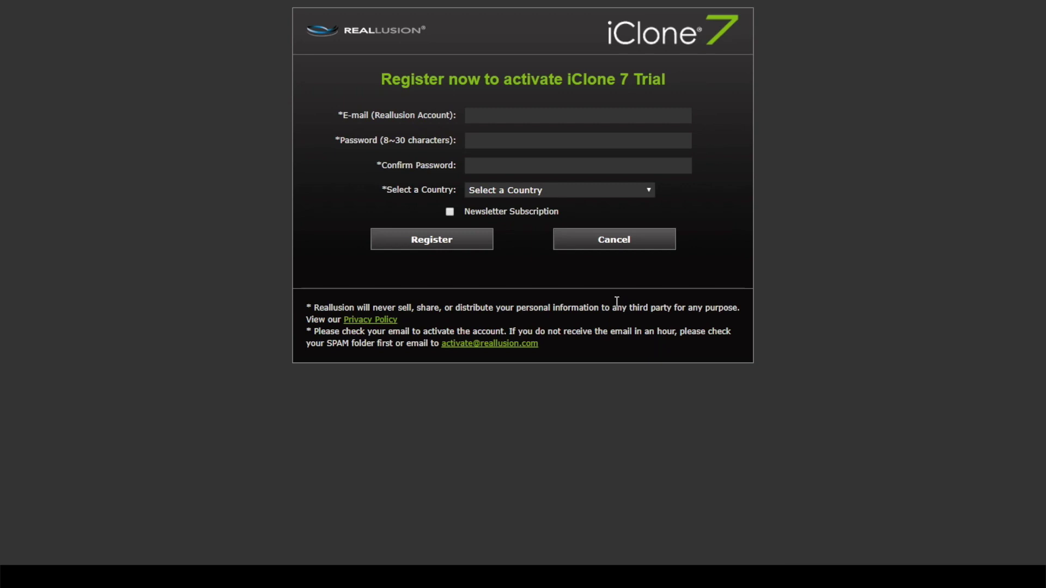
Enter the account e-mail and password twice, choose United States as the country, and register.
click(582, 113)
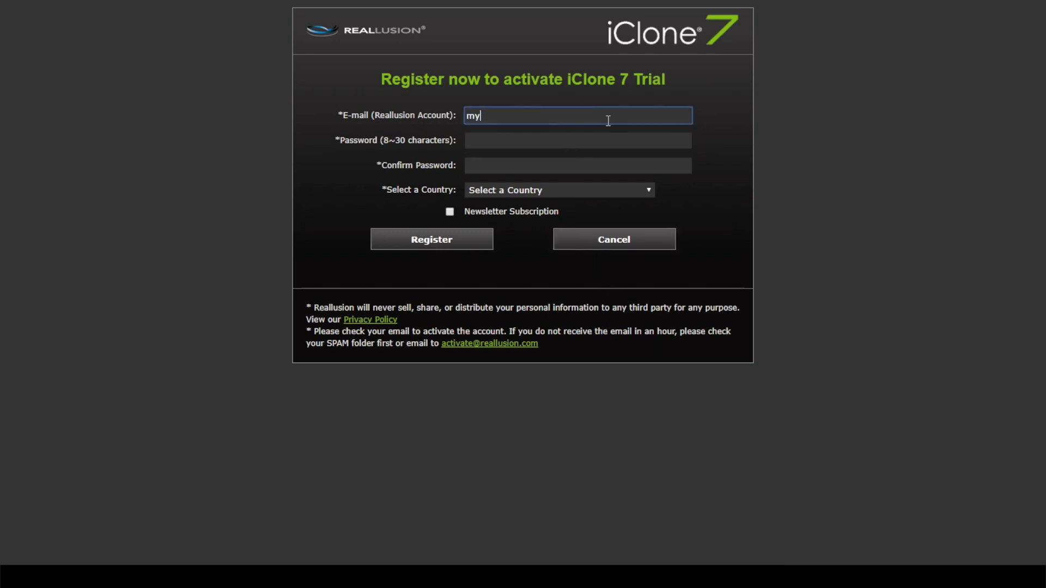
key(Tab)
text(••••••••••)
key(Tab)
text(••••••••••)
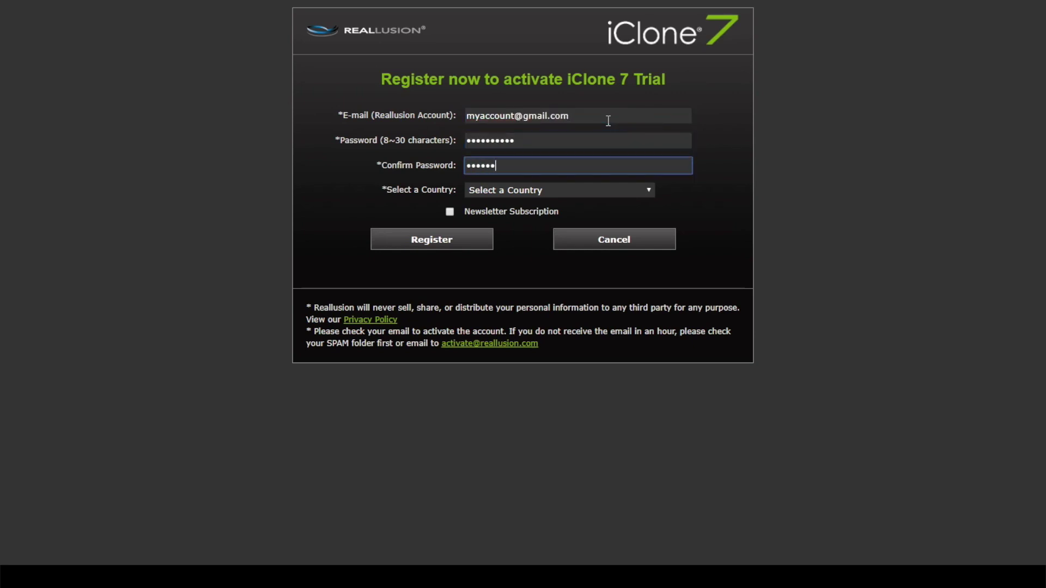
click(561, 190)
click(578, 221)
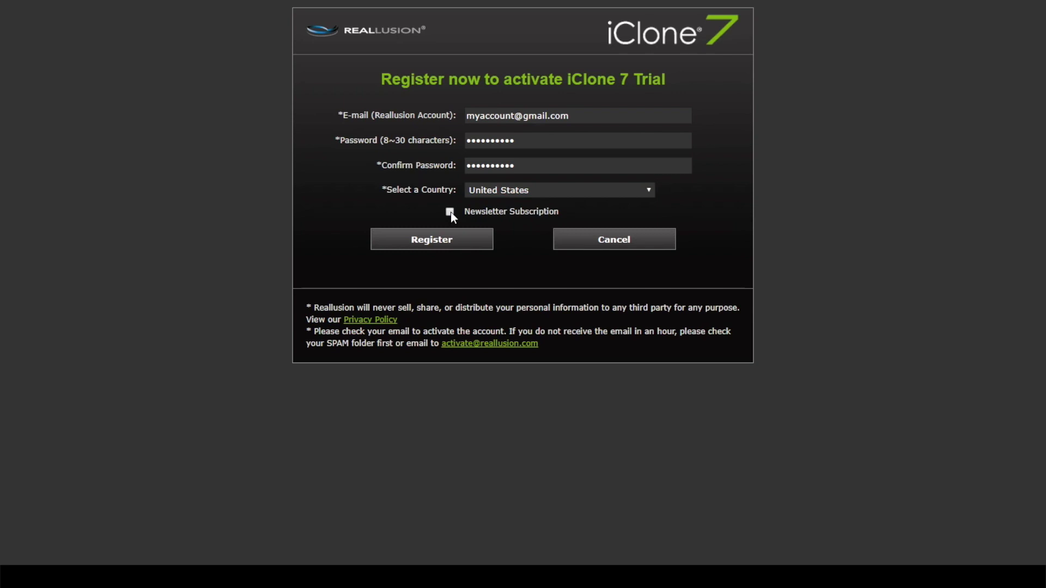
click(453, 243)
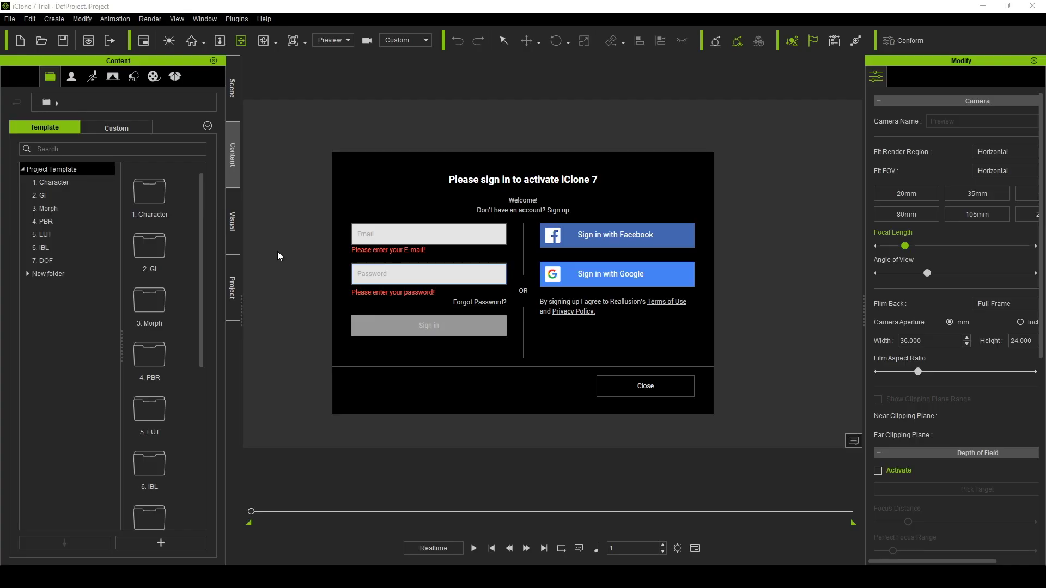
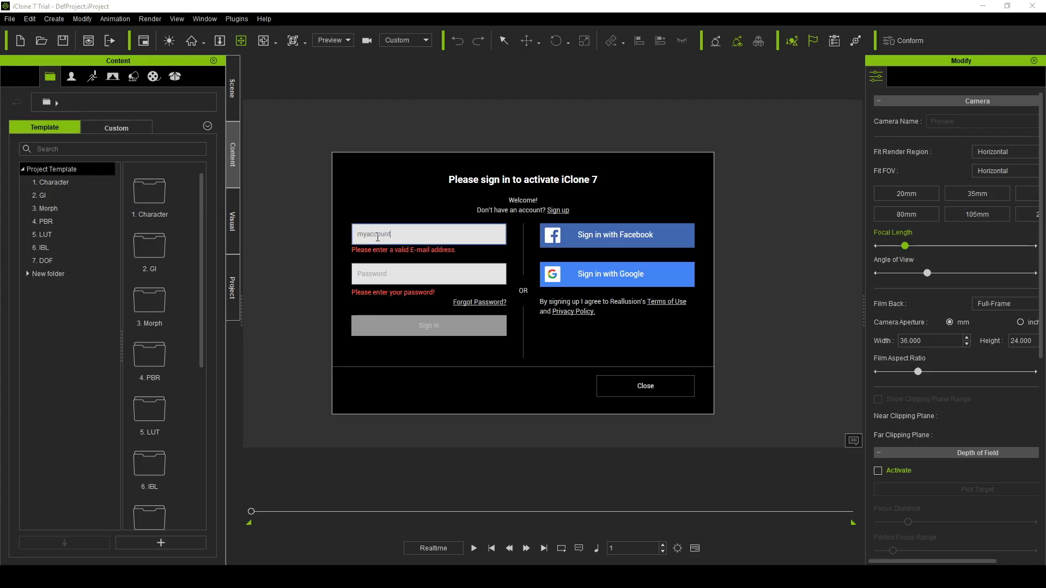
Sign in with the new account's e-mail and password to activate the iClone 7 trial.
key(Tab)
text(*******)
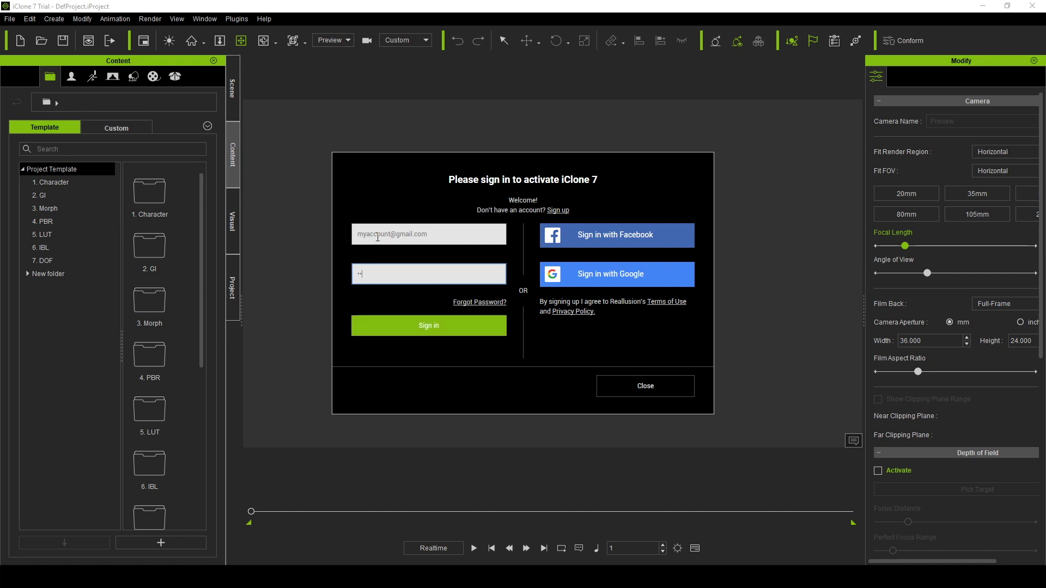
click(423, 333)
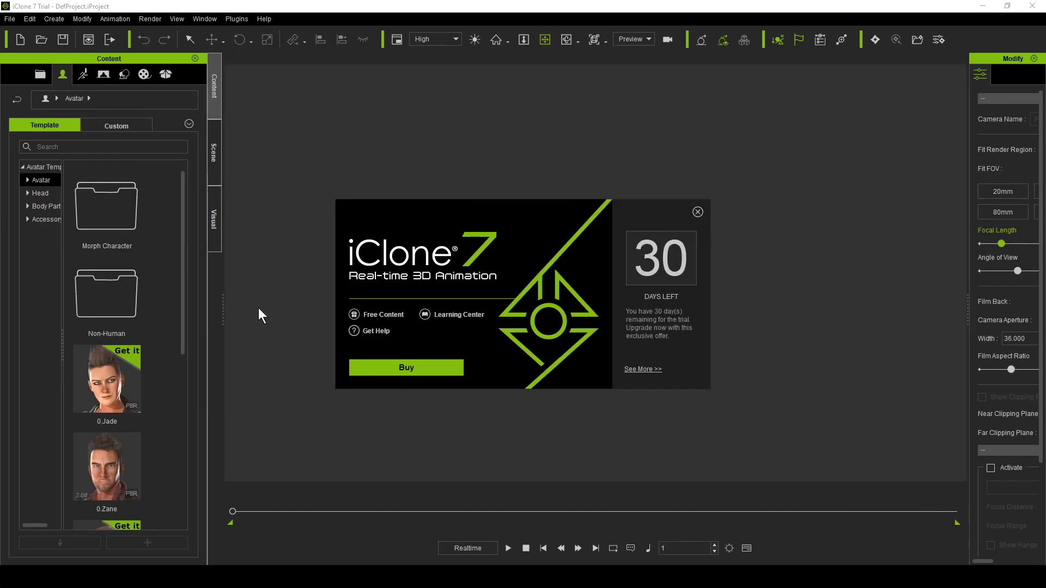
Load Boxer_ToKoMotion from the avatar templates, zoom and orbit around it, then delete it.
drag(224, 310, 322, 311)
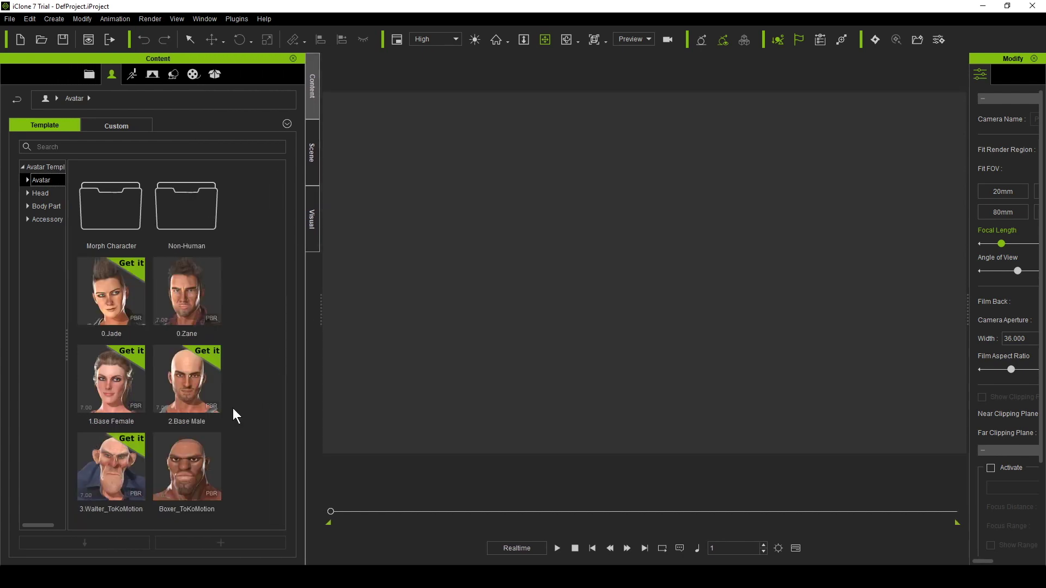
double_click(206, 463)
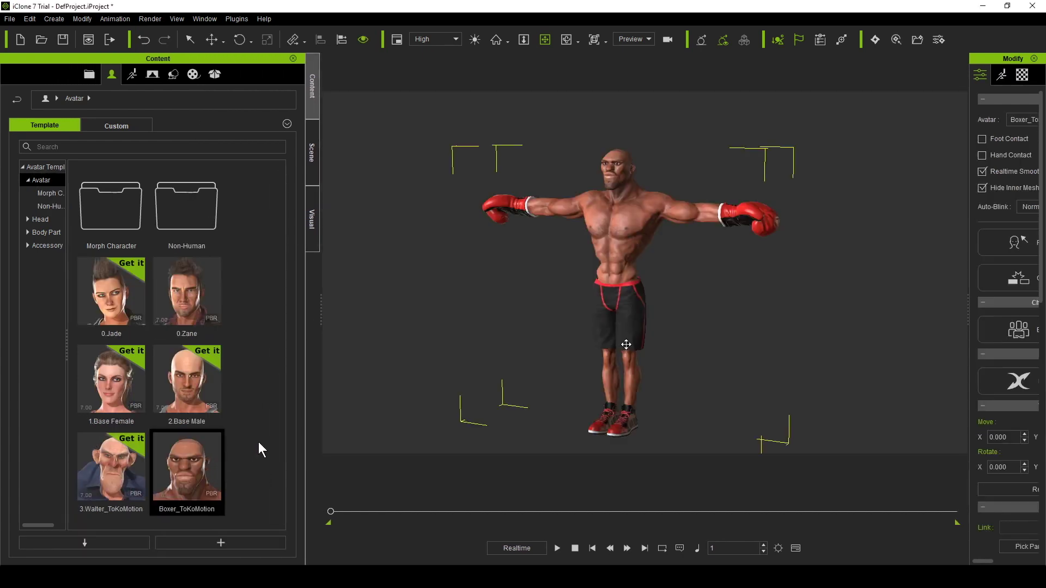
scroll(618, 245, down, 5)
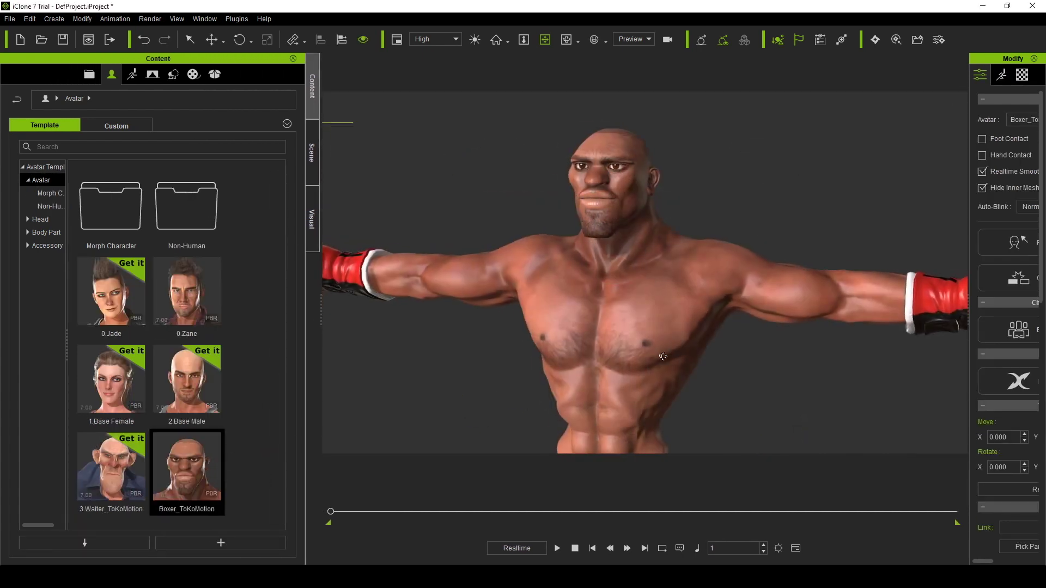
right_drag(663, 356, 632, 354)
key(Delete)
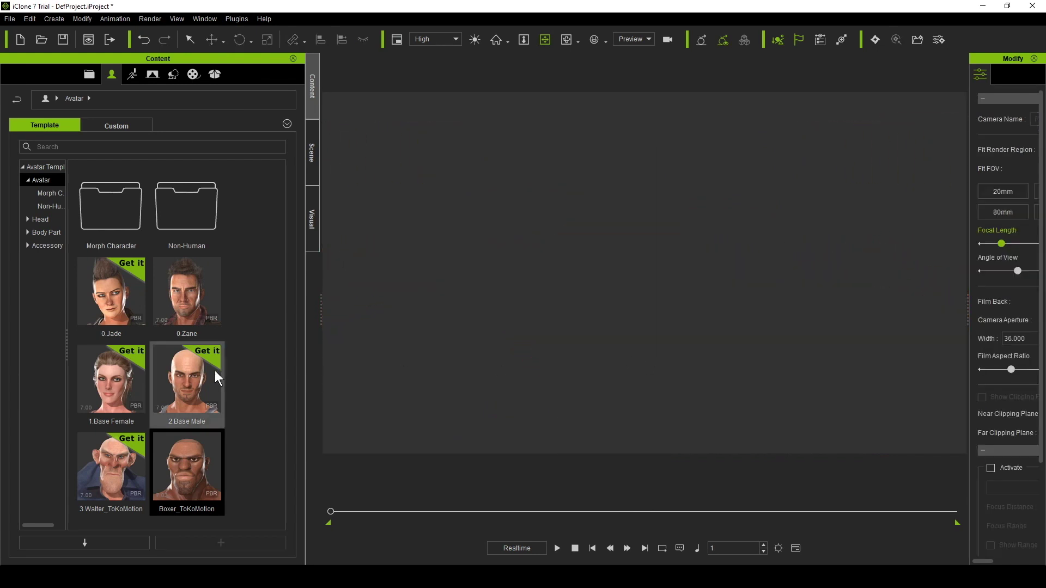
Load the 1.Base Female avatar and zoom to a frontal close-up of her face.
double_click(131, 305)
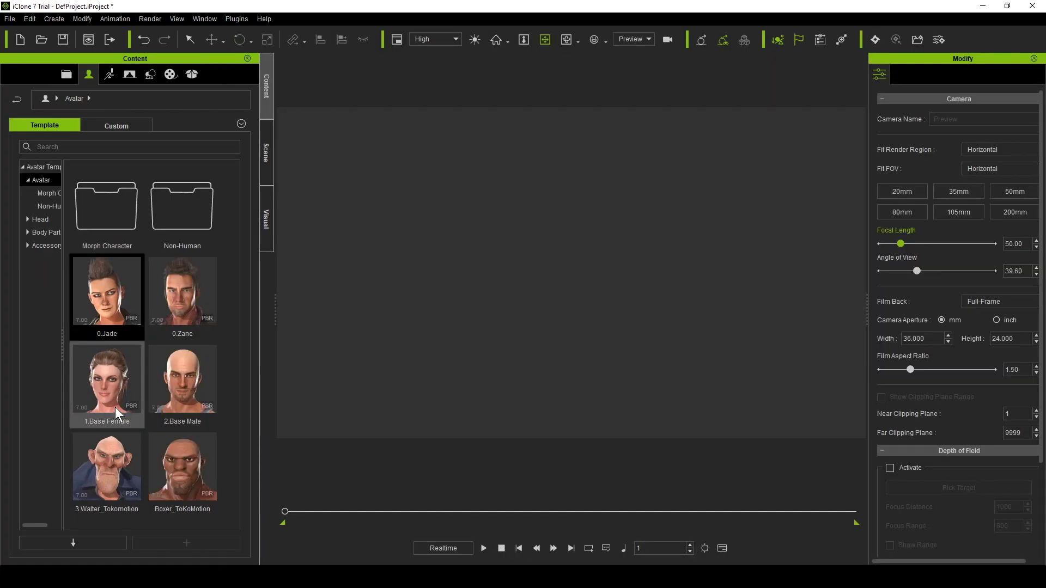
double_click(116, 407)
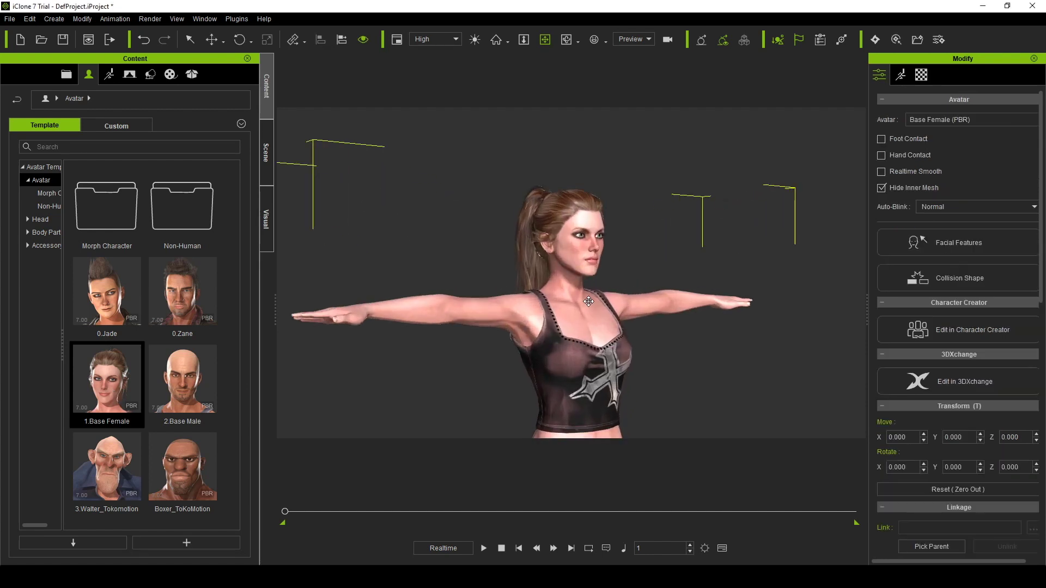
scroll(588, 302, up, 5)
right_drag(589, 301, 467, 369)
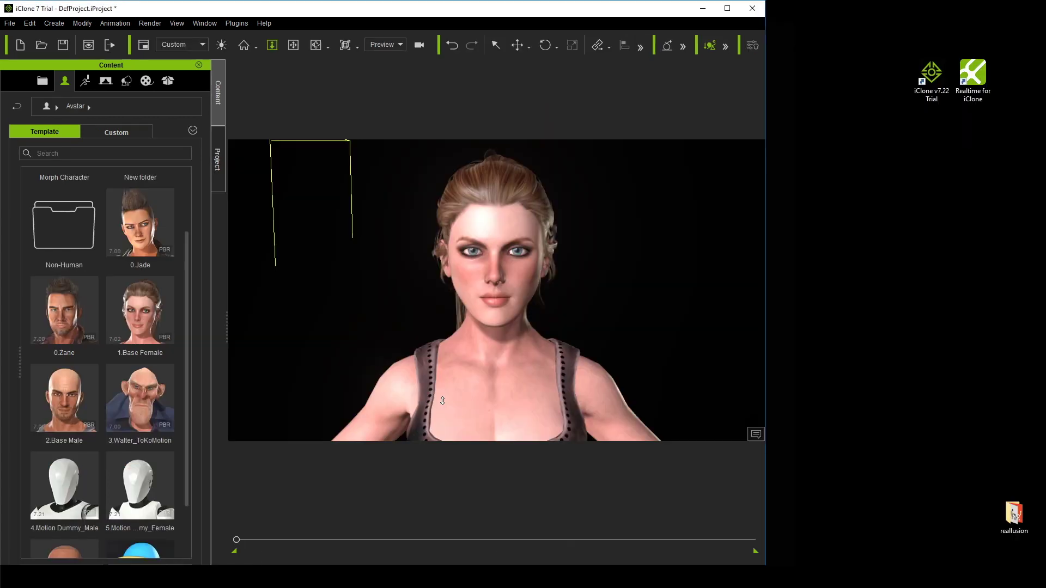
Pan, orbit and zoom the viewport to a close three-quarter view of the boxer's head.
middle_drag(424, 371, 522, 400)
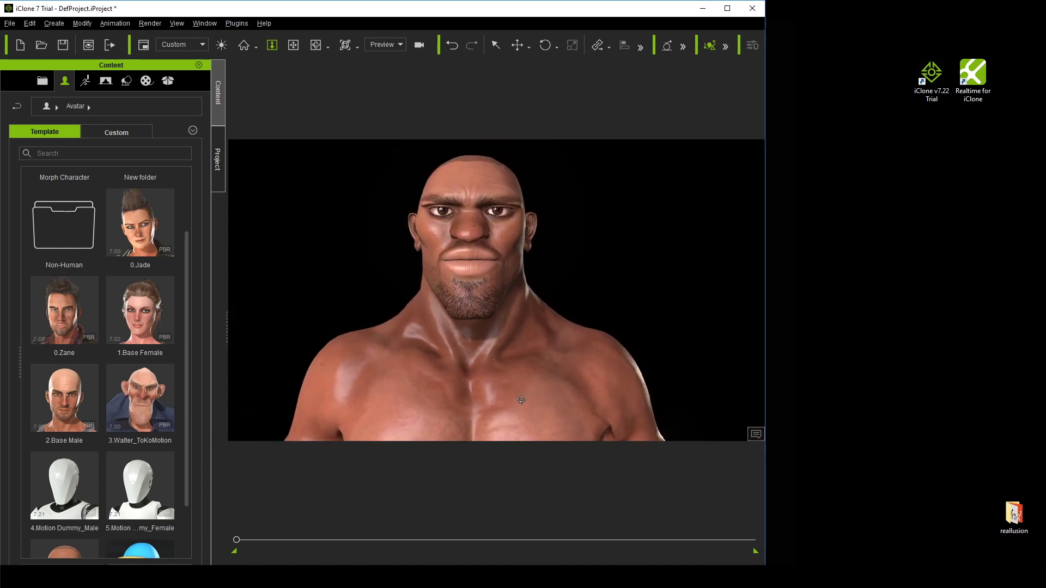
right_drag(521, 400, 454, 401)
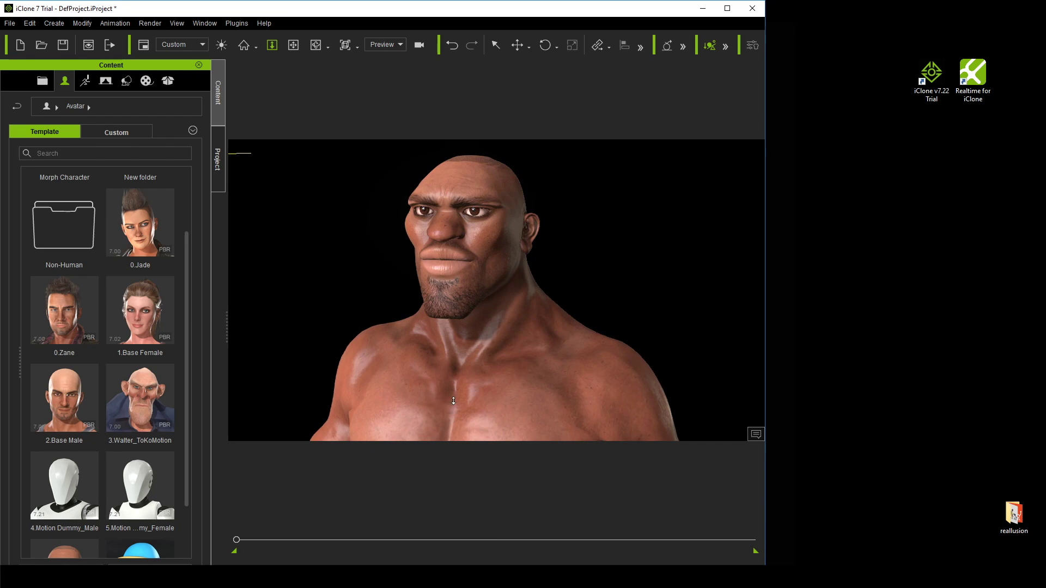
scroll(453, 401, up, 3)
middle_drag(468, 380, 472, 397)
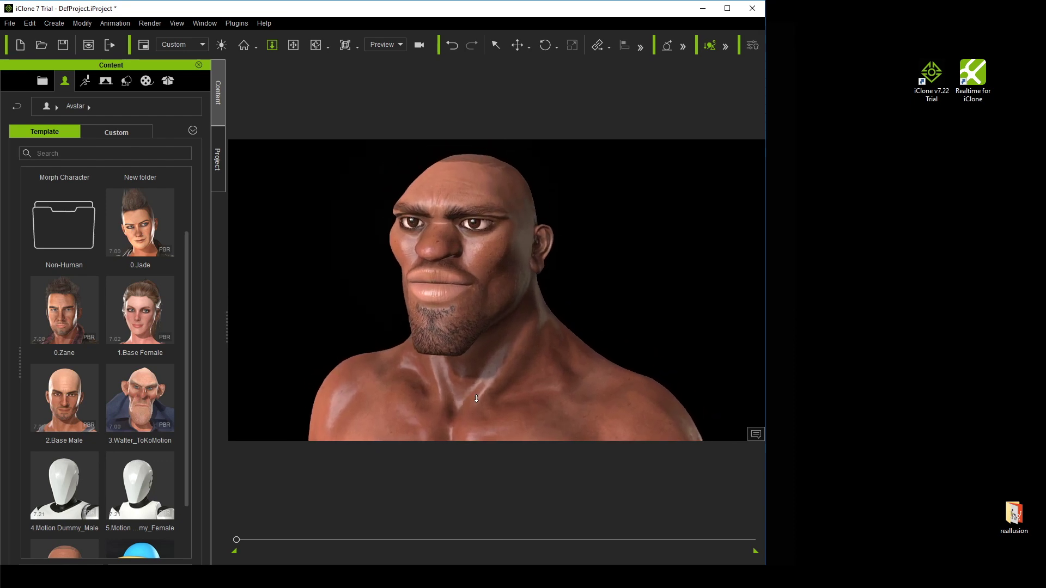
click(239, 21)
Open Plugins > Motion LIVE, move its panel to the right, and launch Faceware Realtime for iClone.
mouse_move(253, 81)
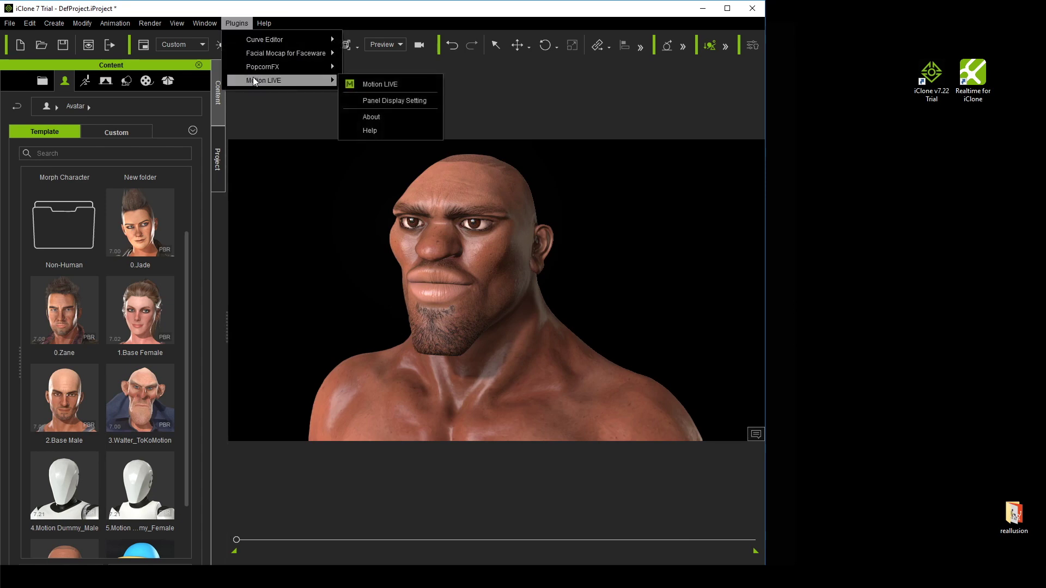
click(384, 83)
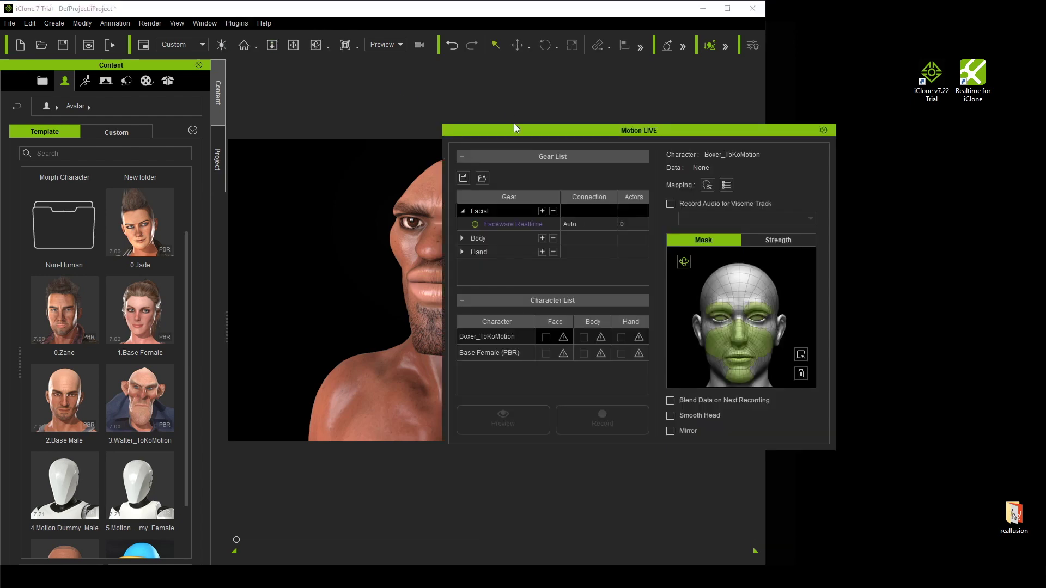
drag(514, 125, 725, 121)
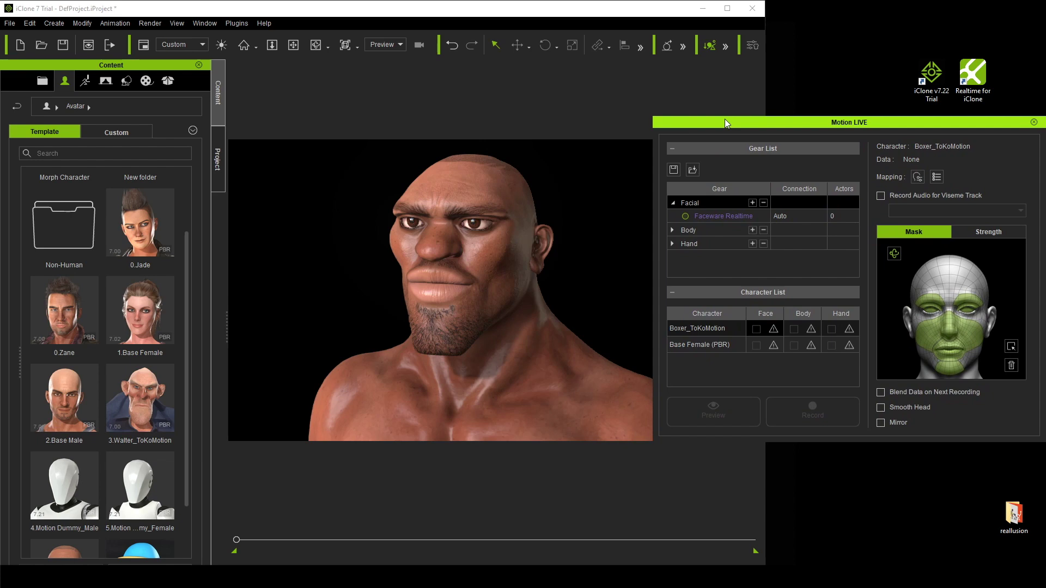
double_click(974, 99)
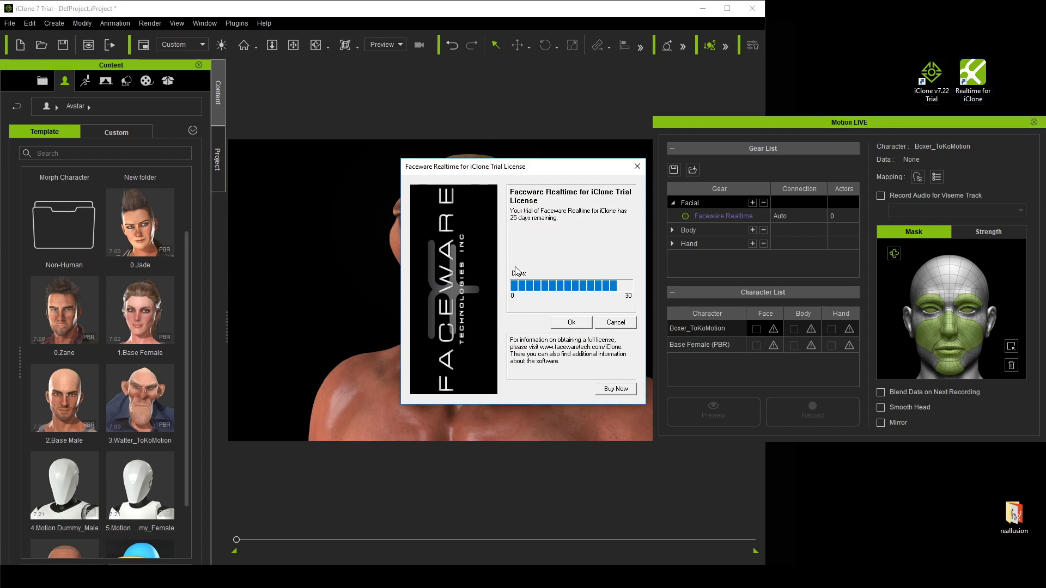
Dismiss the Faceware Realtime trial license notice showing 25 days remaining.
click(571, 323)
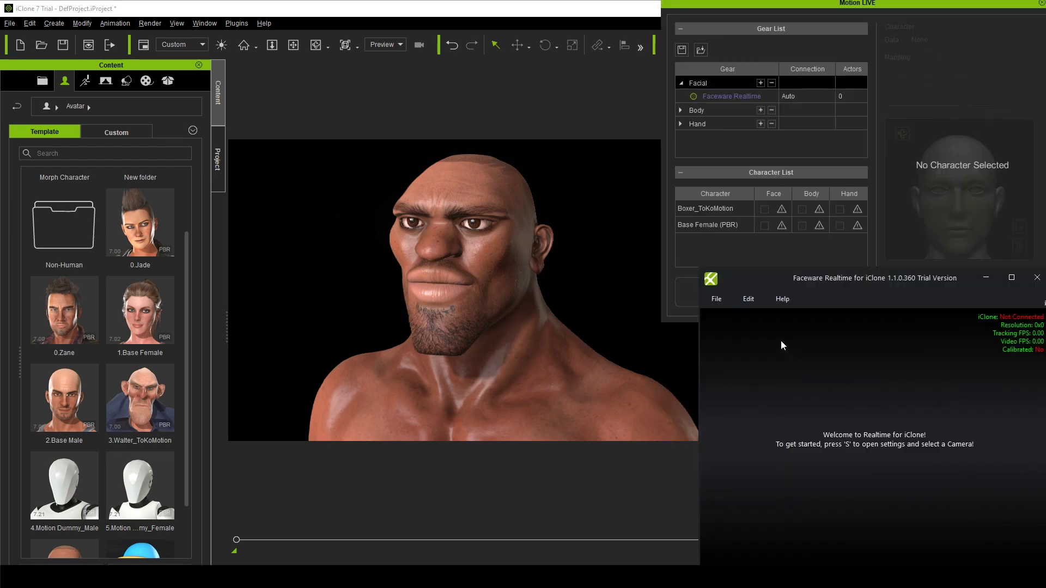
In Edit > Settings, set the Camera source to the Logitech HD Pro Webcam C920.
click(749, 300)
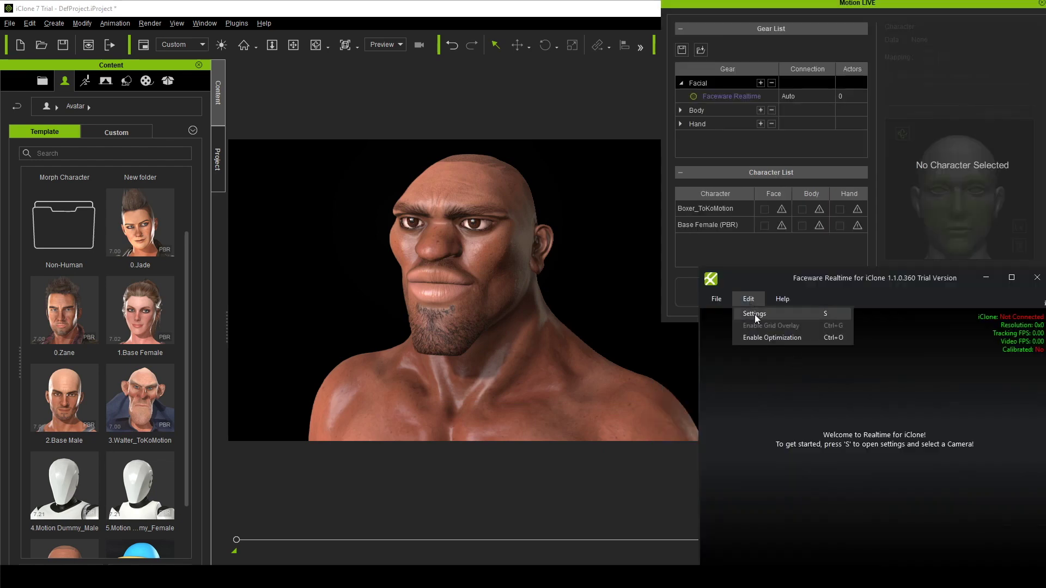
click(755, 315)
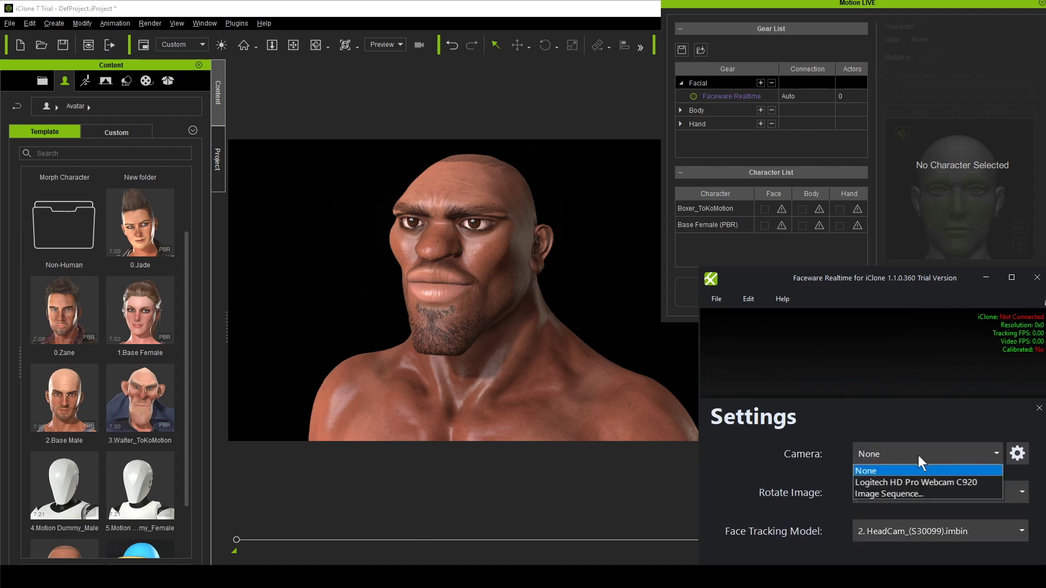
click(892, 494)
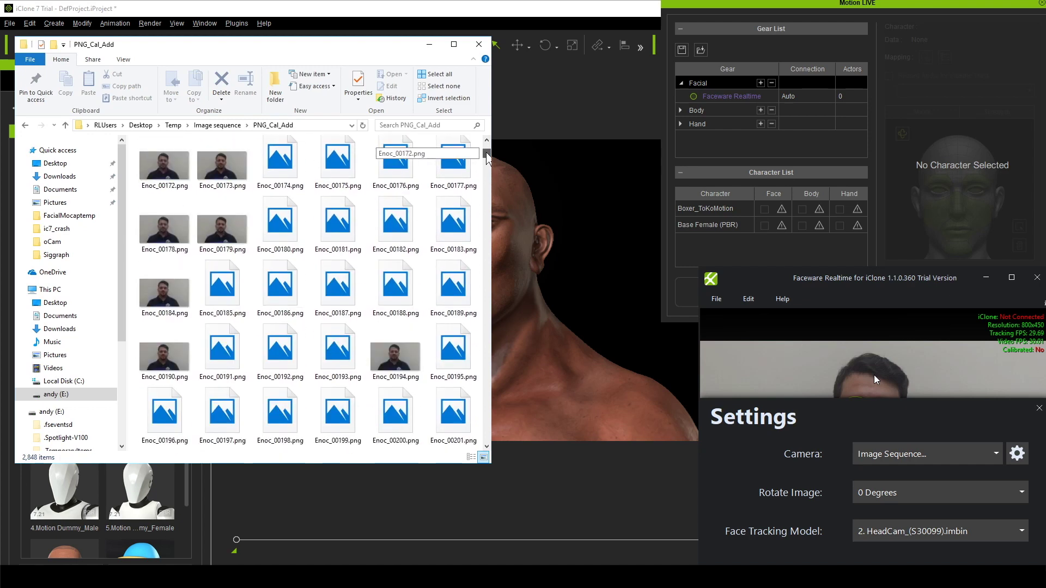
click(918, 454)
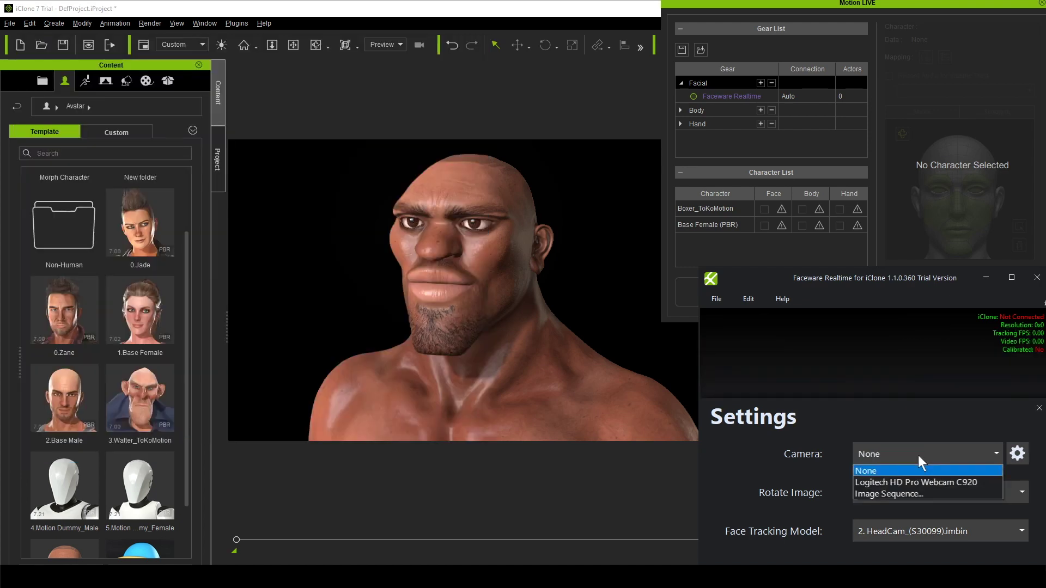
click(930, 483)
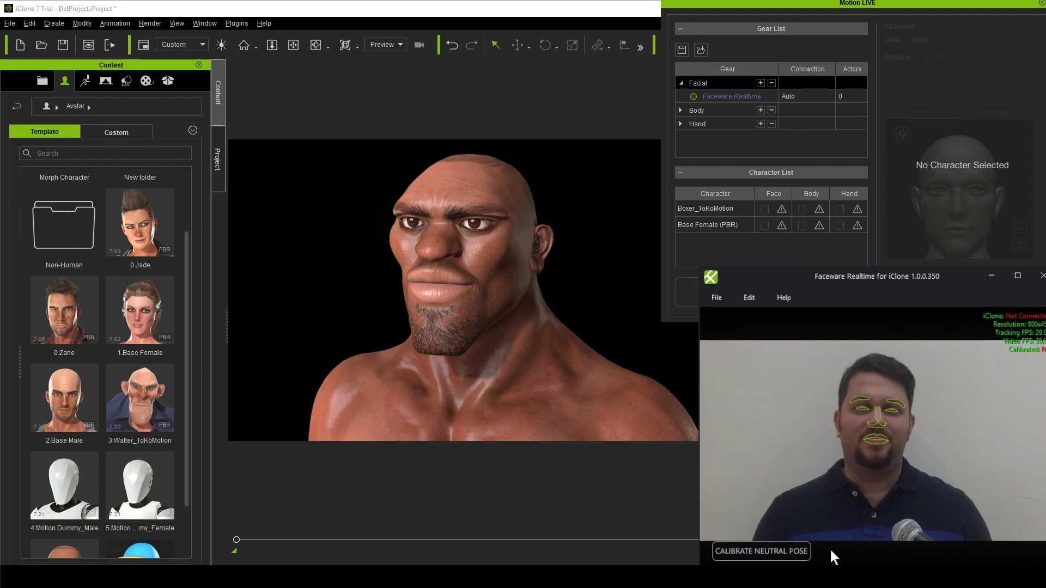
Calibrate the neutral face pose twice so the status reads Calibrated: Yes.
click(797, 551)
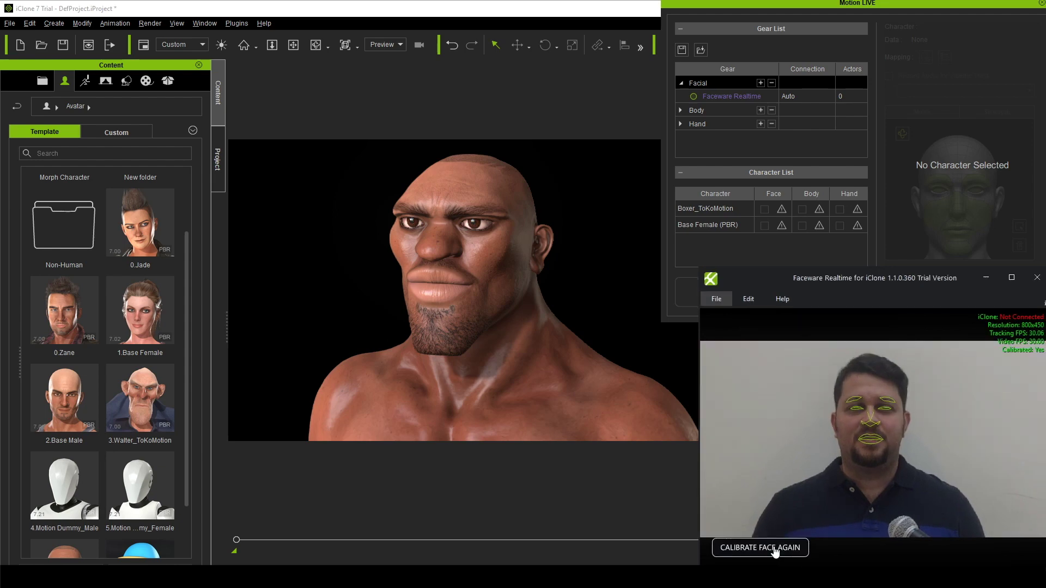
click(775, 551)
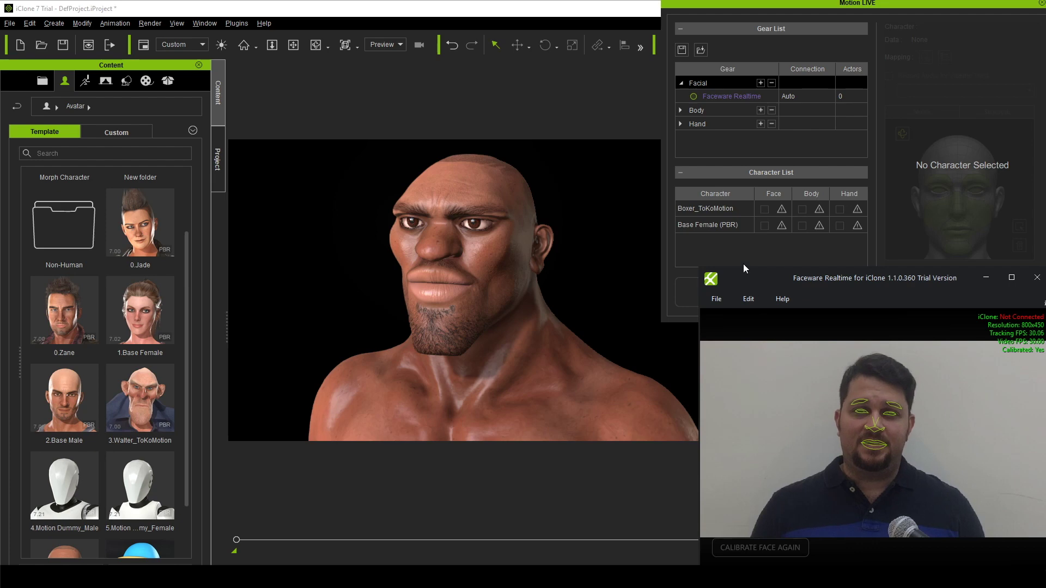
Connect Faceware Realtime, assign it to Boxer_ToKoMotion's face, then preview and stop the live capture.
click(693, 96)
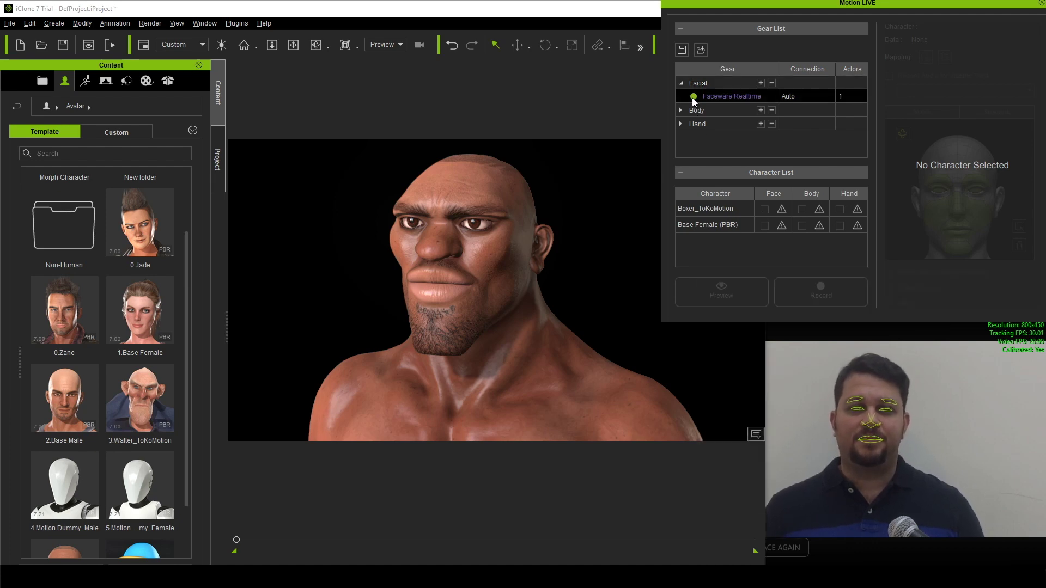
click(766, 211)
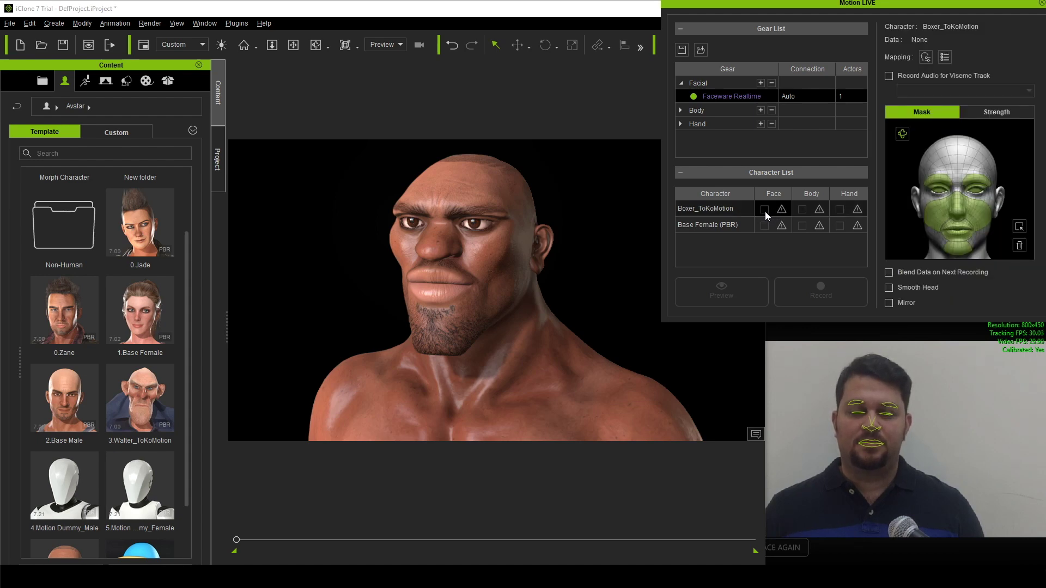
click(765, 211)
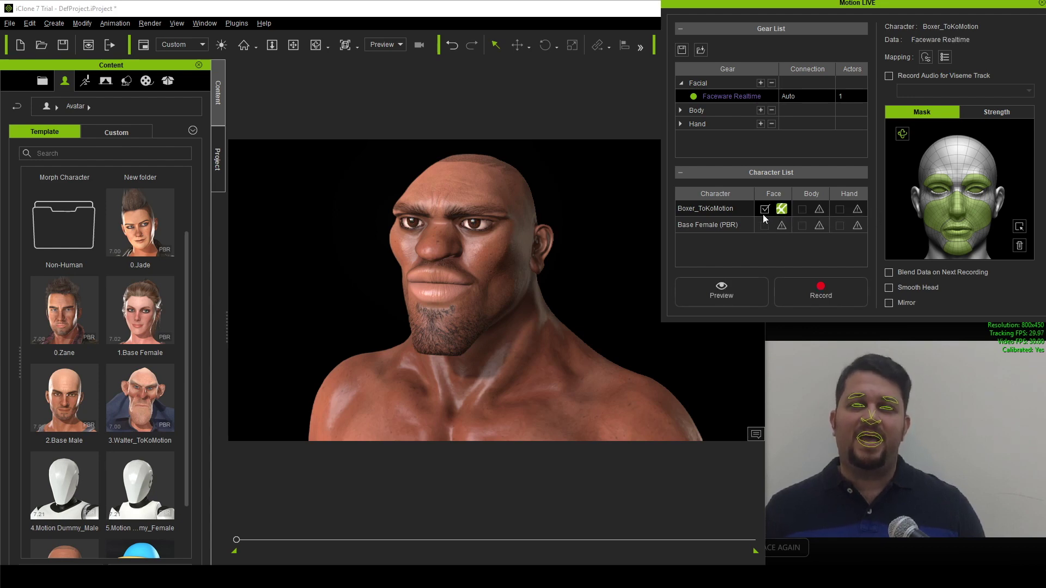
click(726, 296)
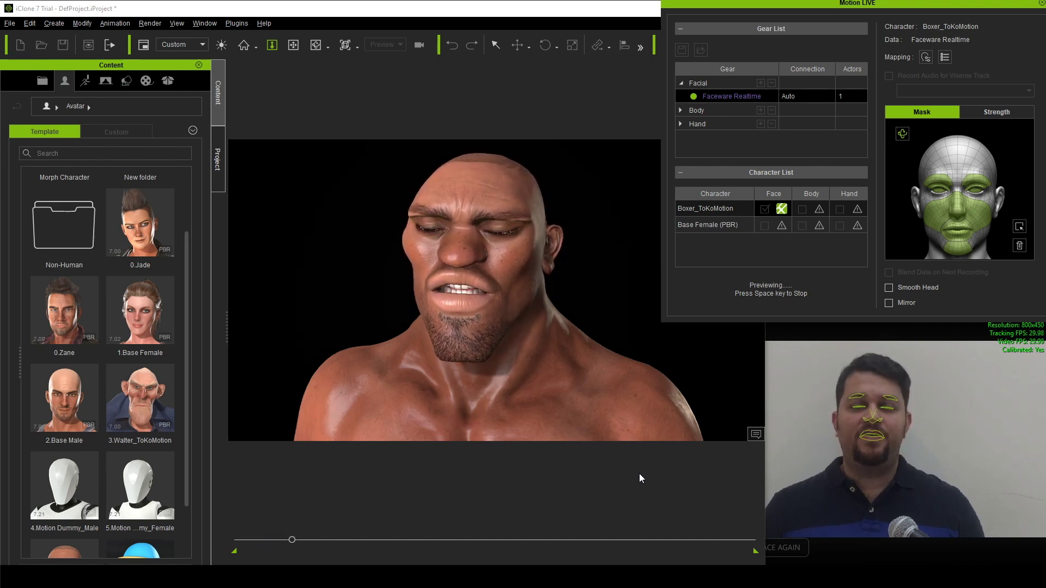
key(space)
Assign Faceware Realtime to Base Female (PBR)'s face and start the live preview.
middle_drag(670, 400, 539, 383)
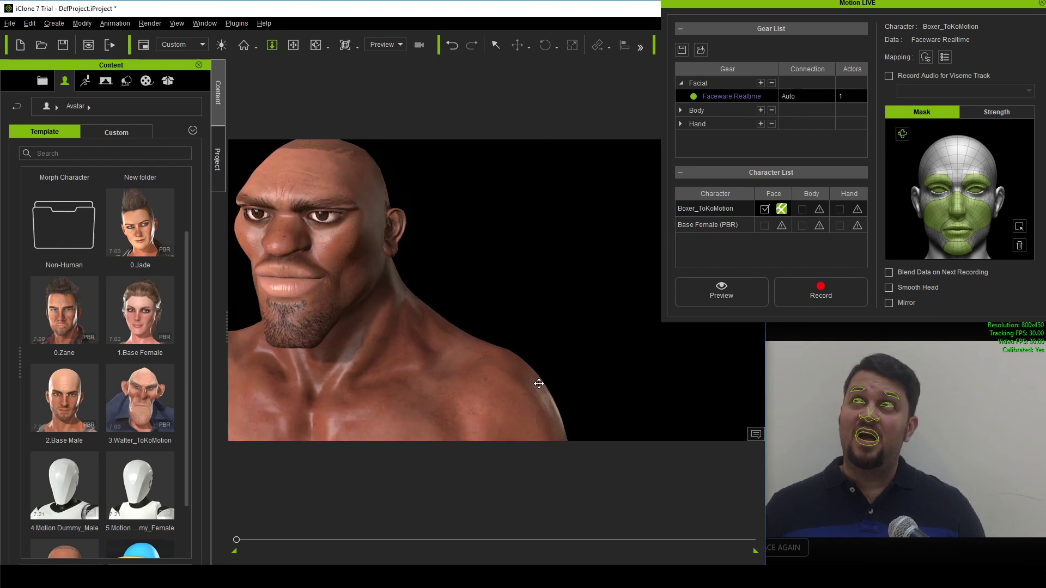
click(780, 227)
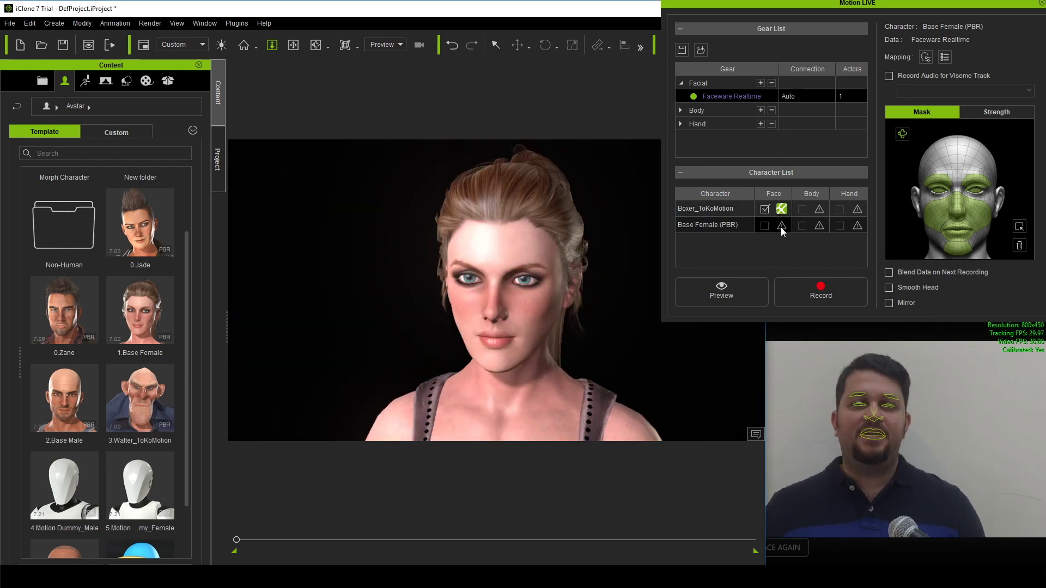
click(780, 228)
click(797, 237)
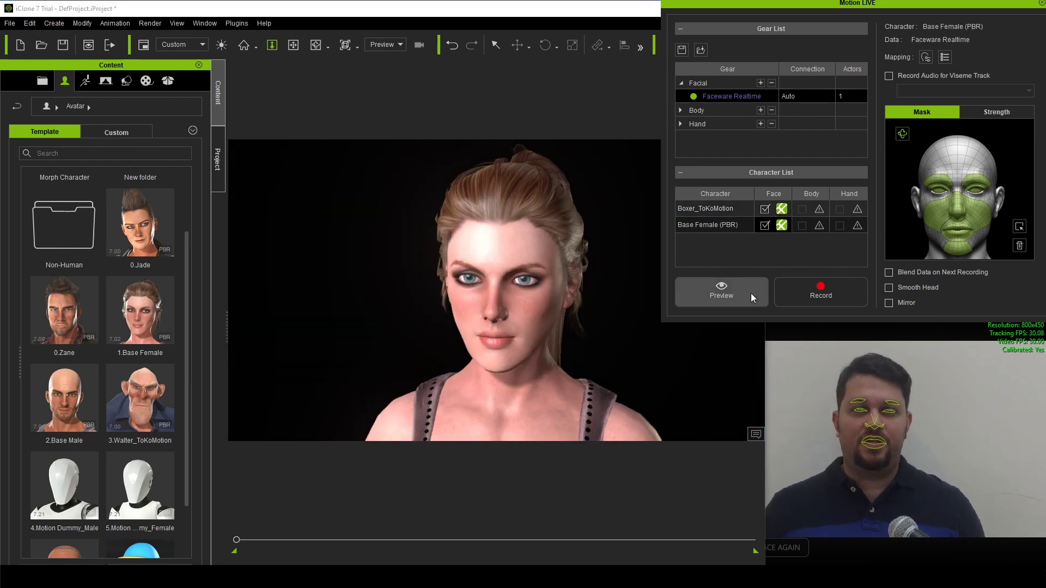
click(736, 302)
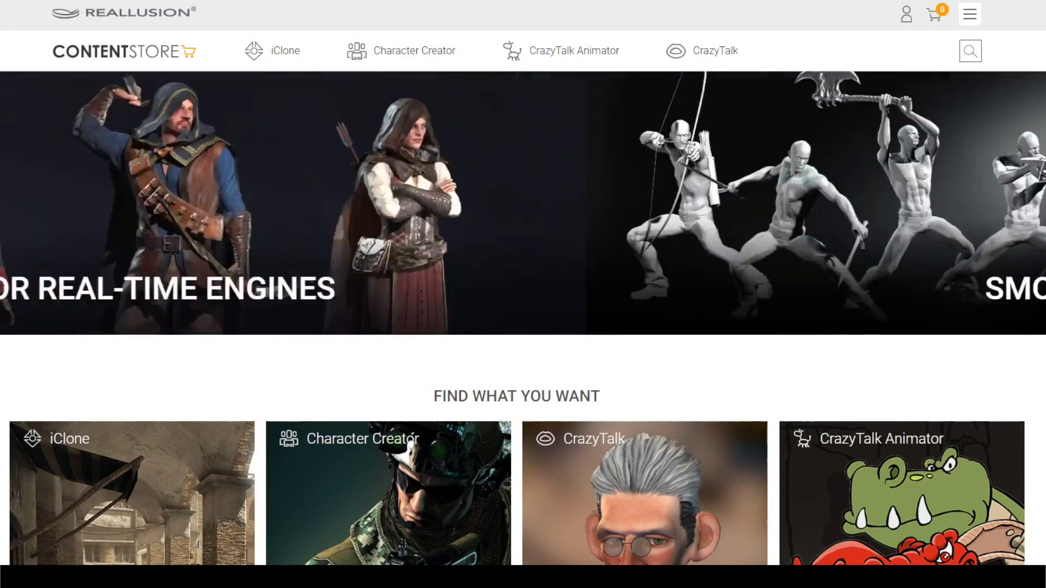
Browse from Character Creator to the 3D Heads category and the Realistic Human 100 page.
scroll(523, 283, down, 1)
scroll(361, 383, down, 4)
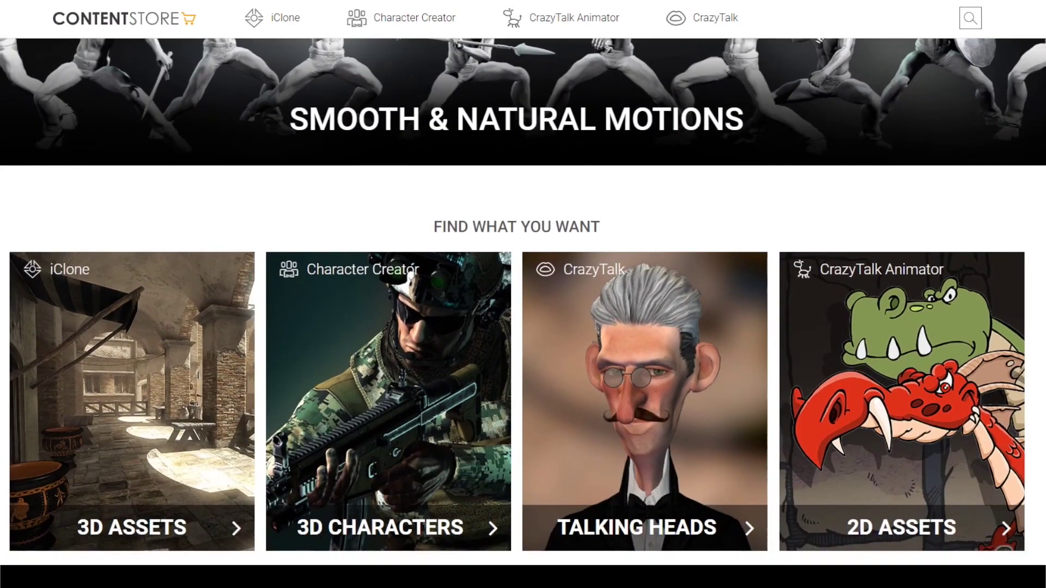
click(361, 383)
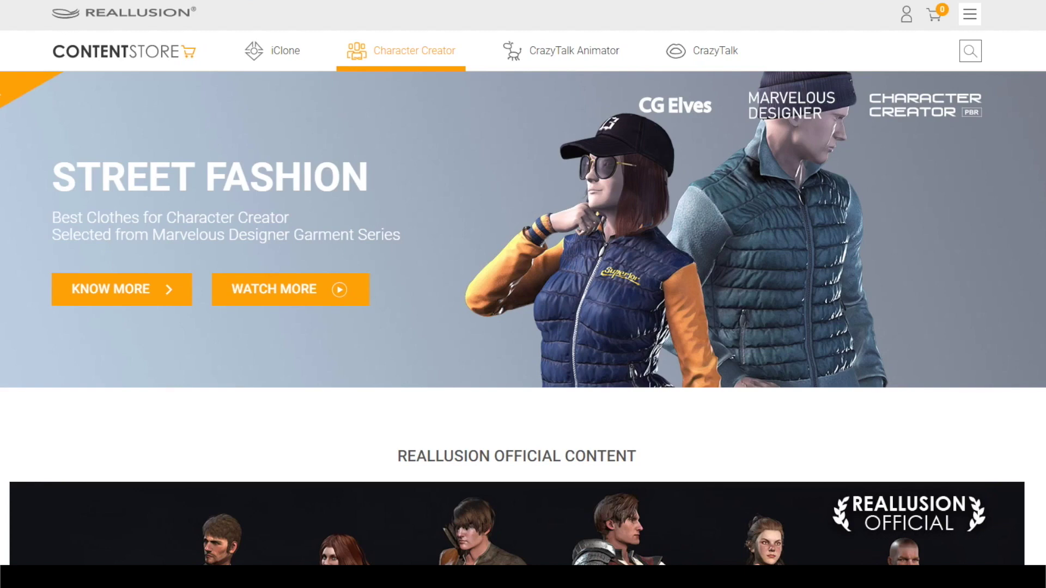
scroll(523, 301, down, 9)
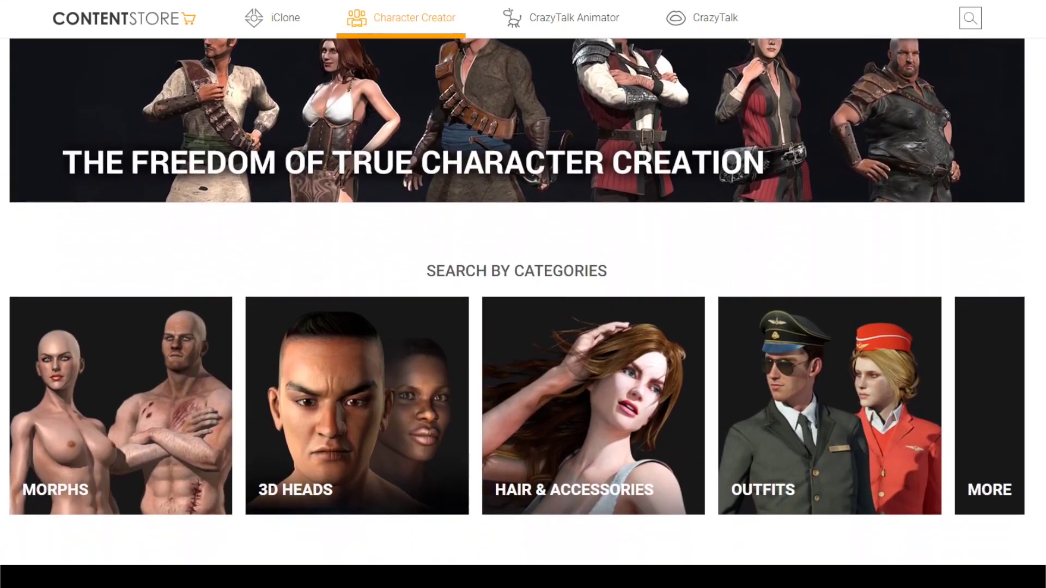
click(367, 390)
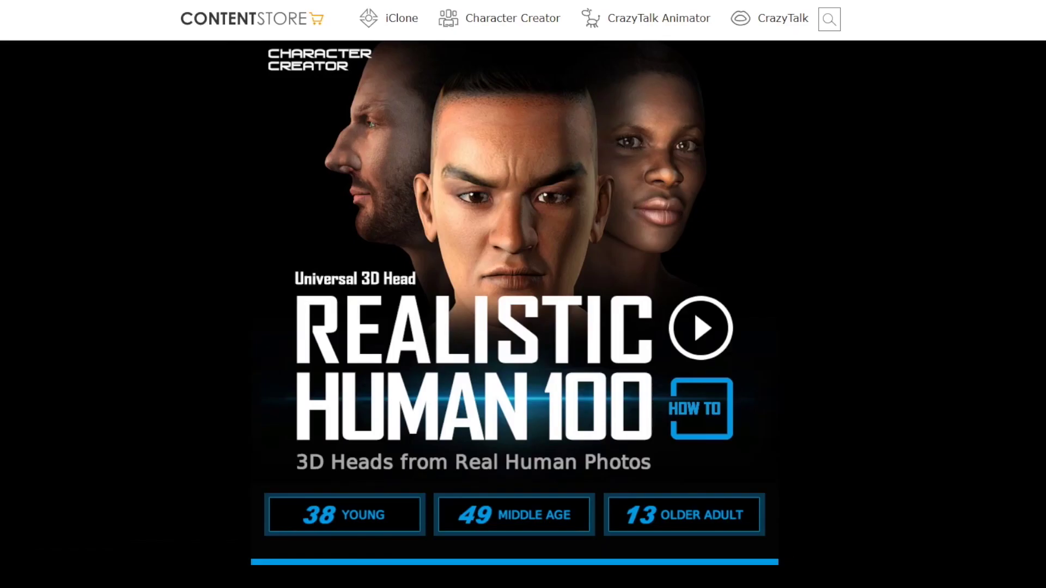
scroll(515, 302, down, 10)
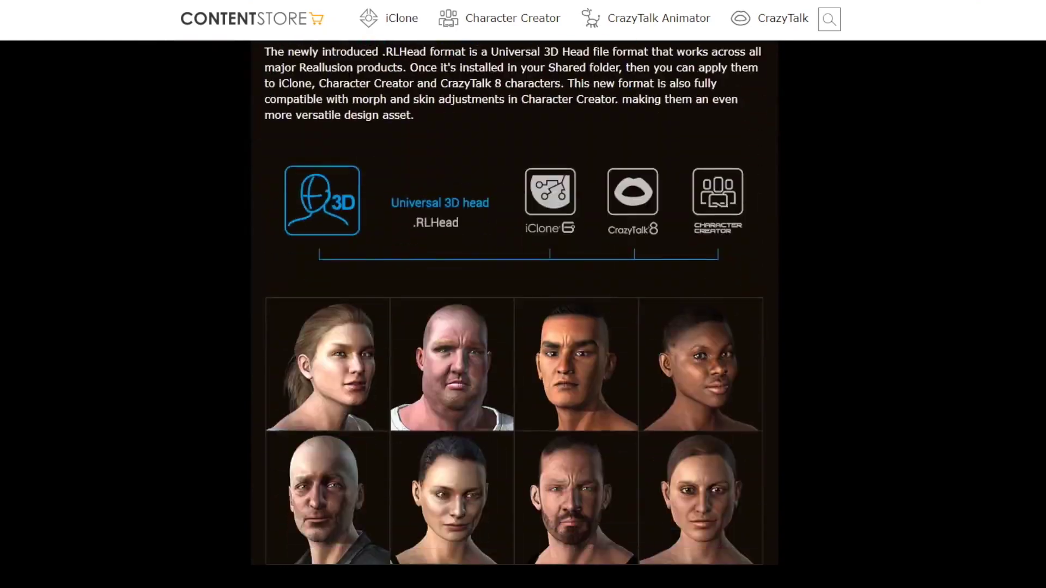
scroll(515, 302, down, 9)
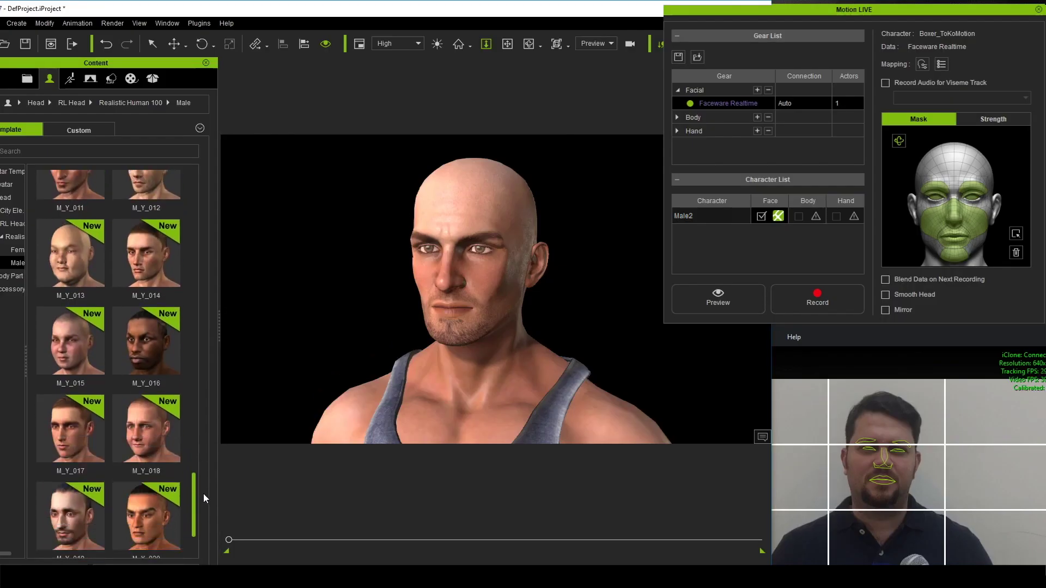
scroll(201, 506, down, 2)
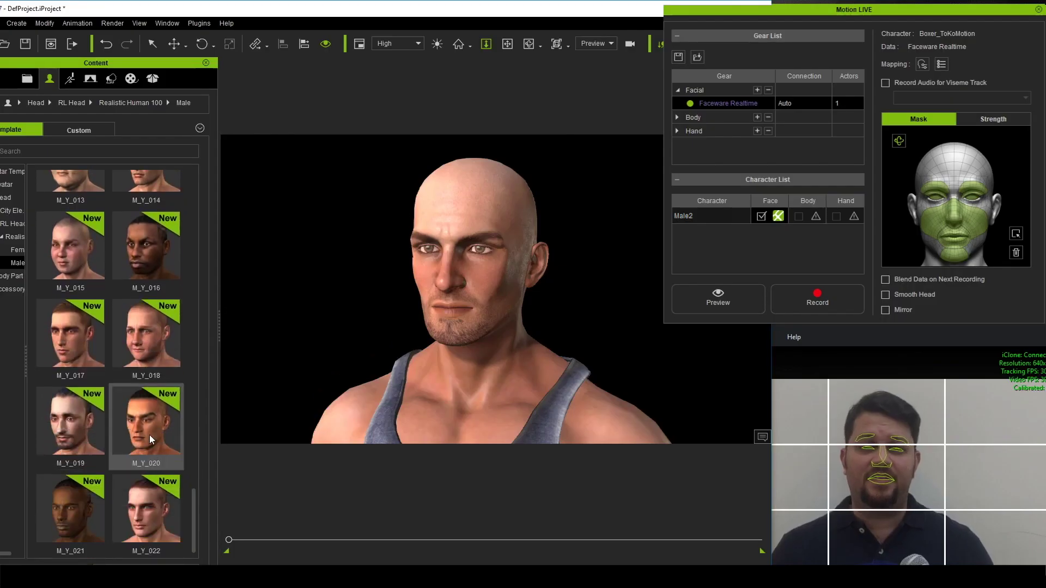
Apply the Realistic Human 100 male head M_Y_020 to Male2 in the viewport.
drag(150, 435, 457, 289)
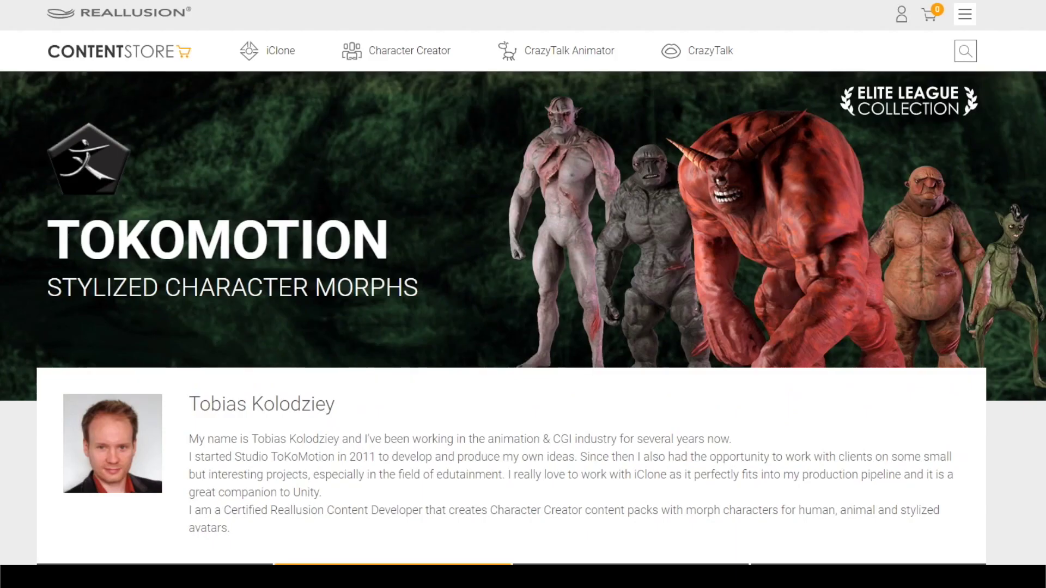
Scroll the TokoMotion page down to the Creature Morphs and Heroes Morphs packs and prices.
scroll(523, 300, down, 9)
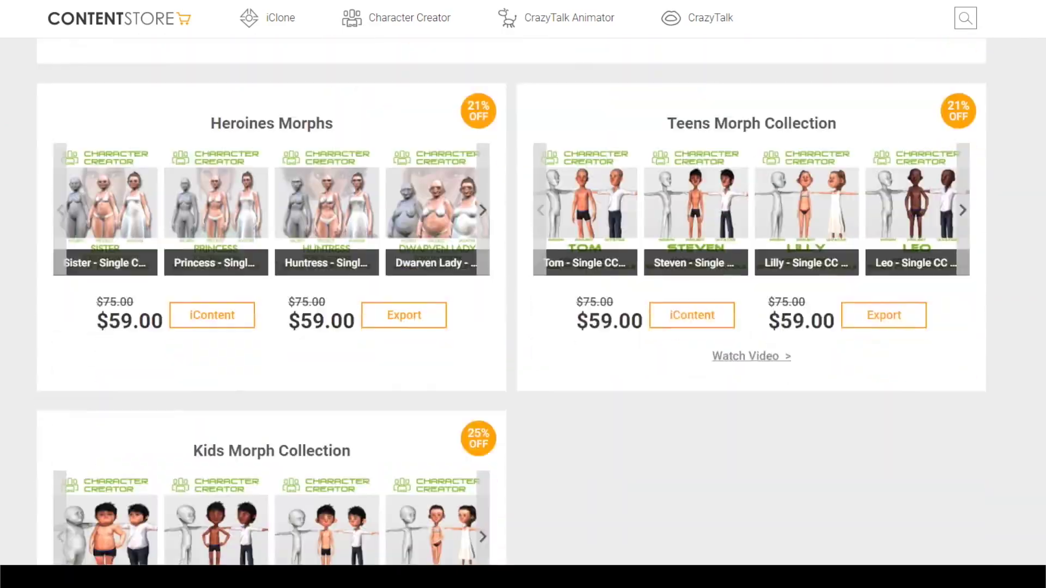
scroll(523, 300, down, 1)
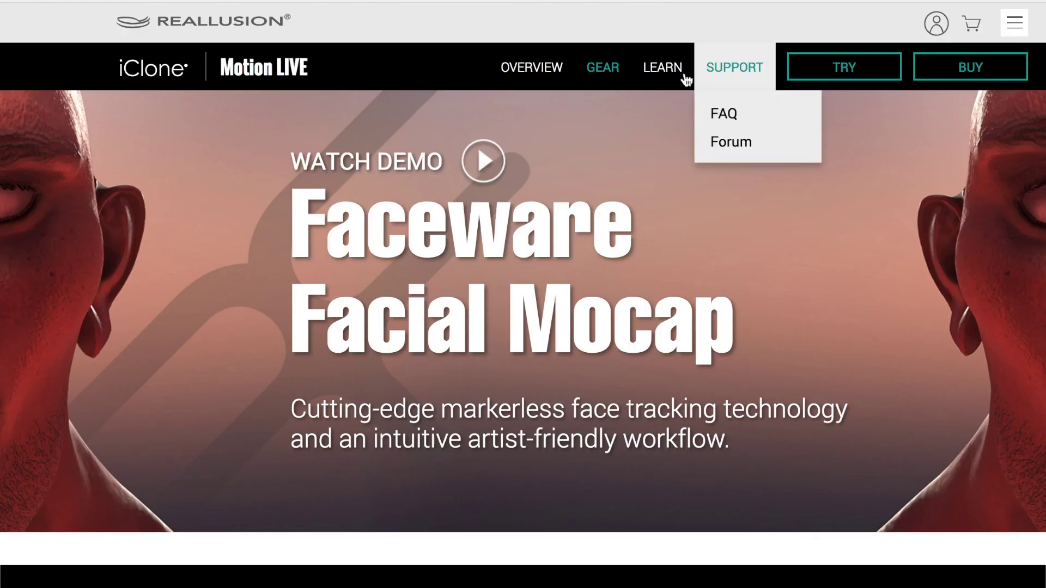
Bring up the LEARN menu on the Reallusion Motion LIVE Faceware page.
mouse_move(650, 76)
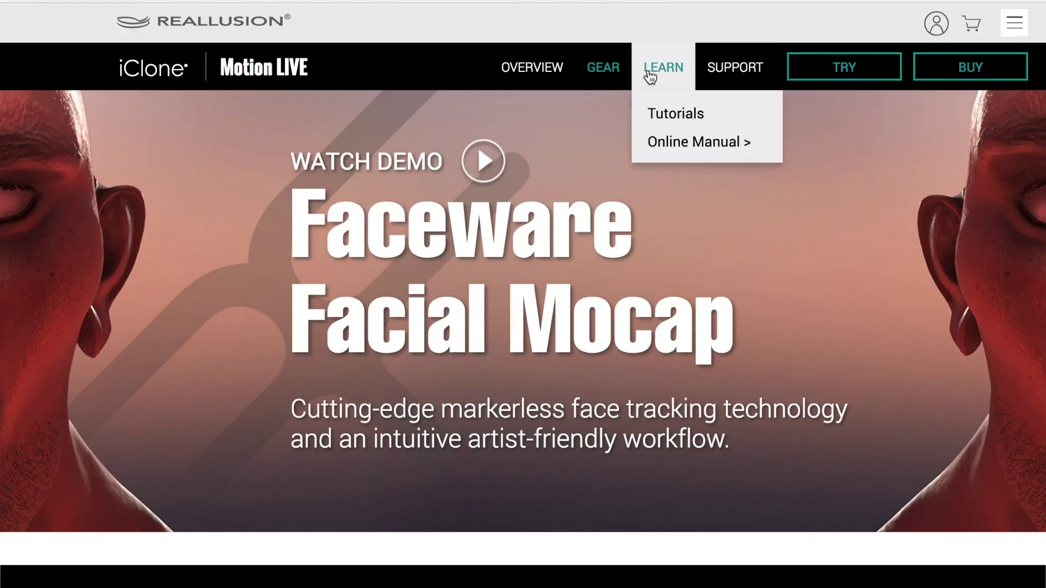
Go to the Tutorials page and expand the Facial Mocap (10) tutorial list.
click(672, 121)
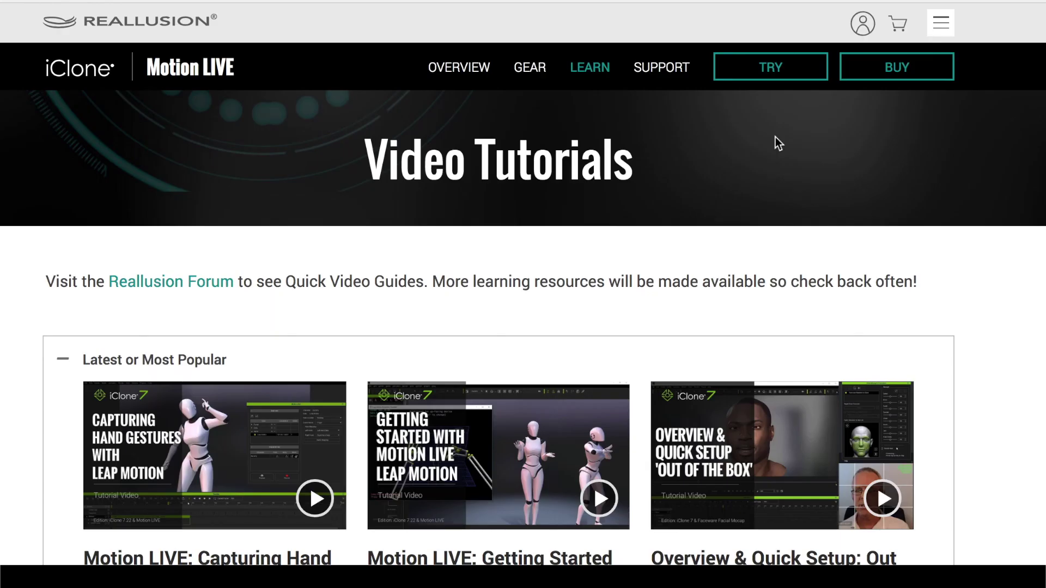
scroll(273, 439, down, 9)
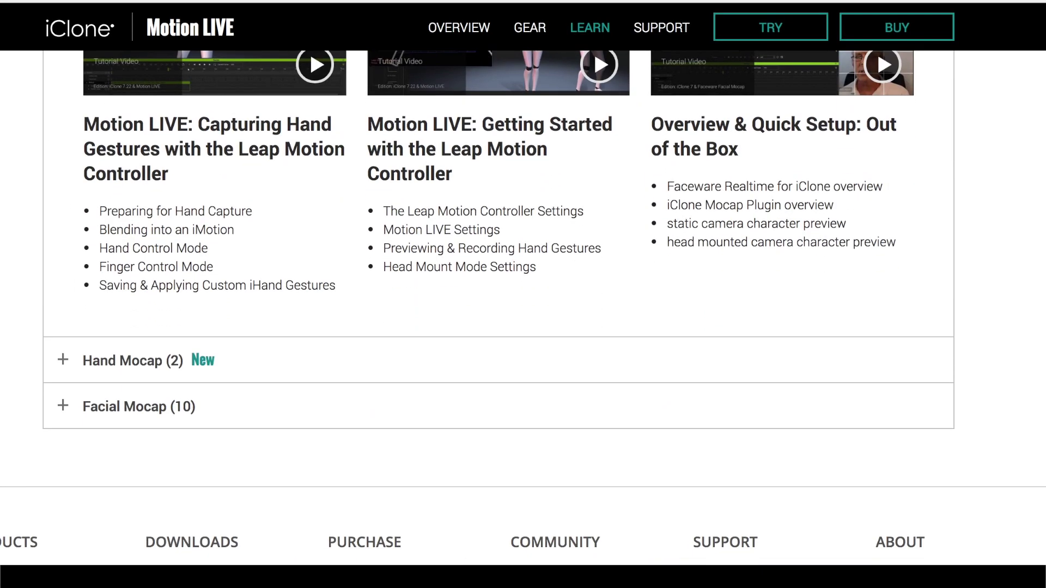
click(90, 348)
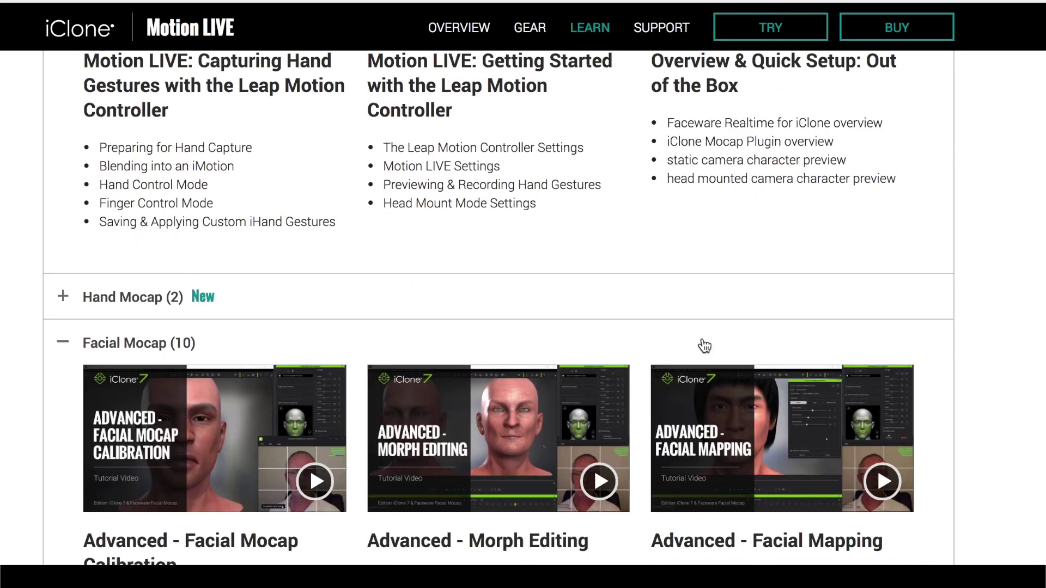
scroll(499, 308, down, 5)
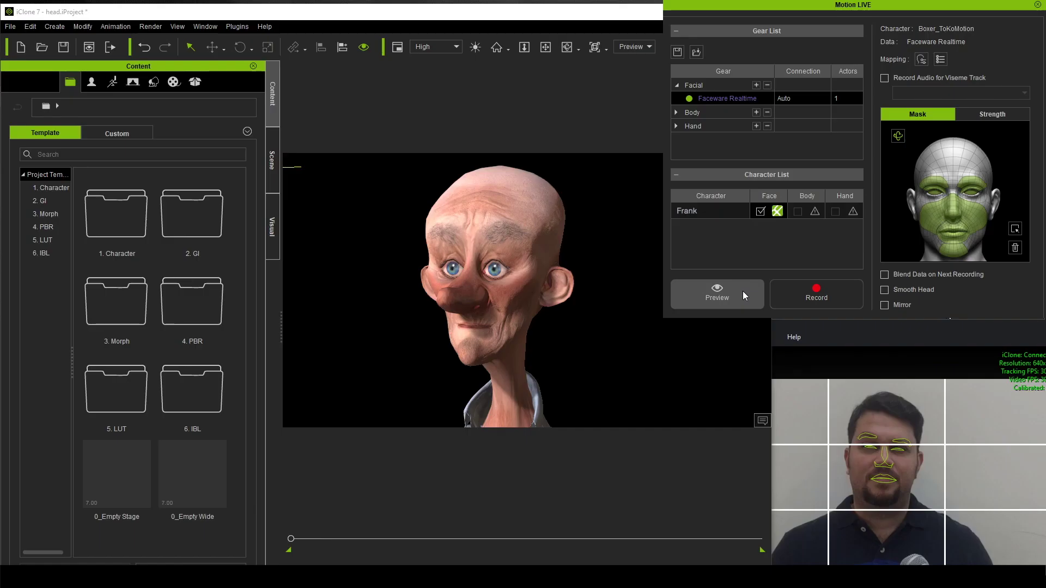
Preview the Boxer_ToKoMotion face live and try recording, which triggers the upgrade-required notice.
click(743, 292)
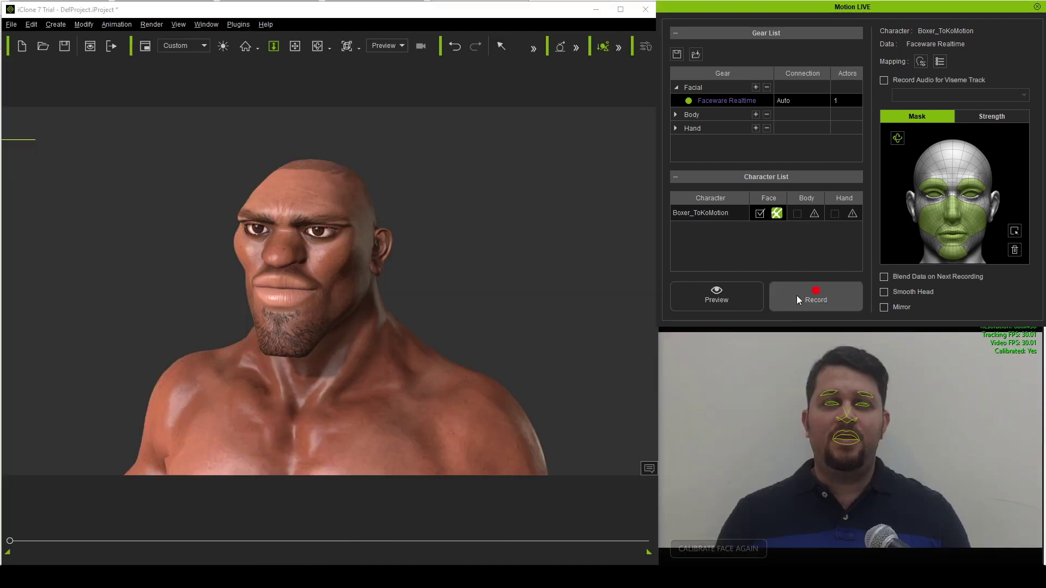
click(825, 297)
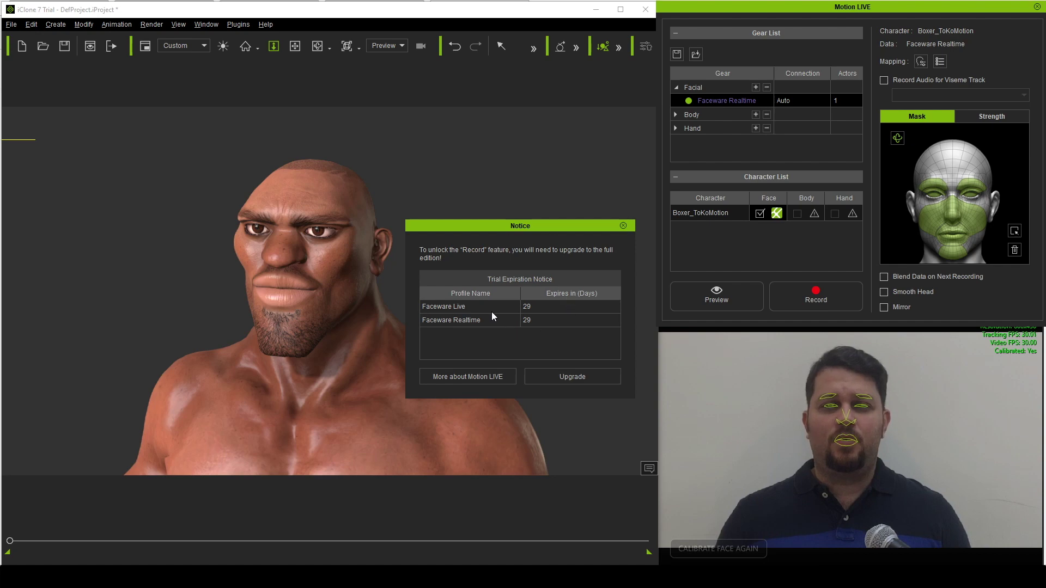
On the upgrade purchase page, set Motion LIVE and Faceware profile quantities to 1 each.
click(550, 376)
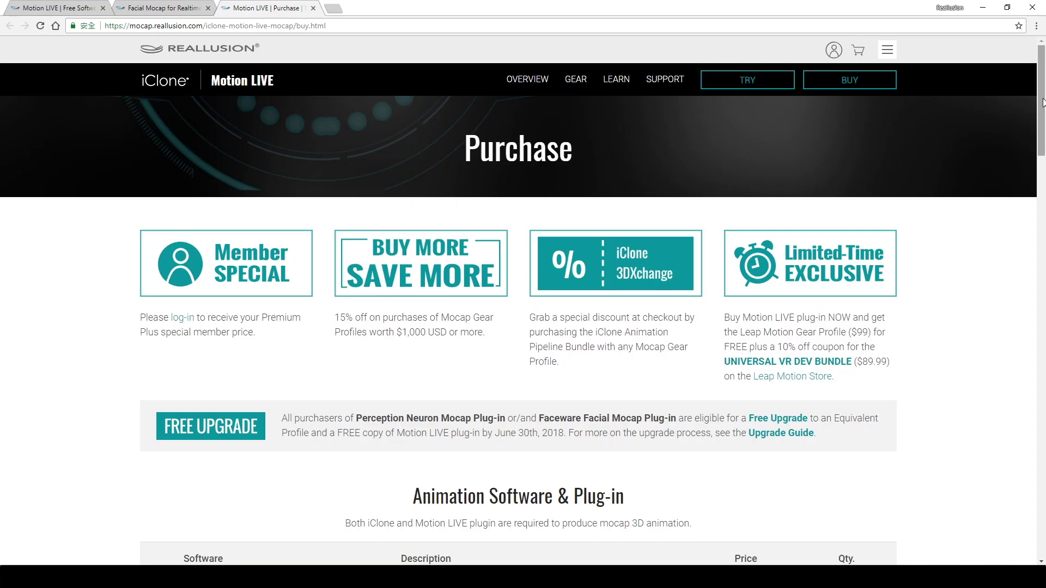
scroll(1044, 162, down, 1)
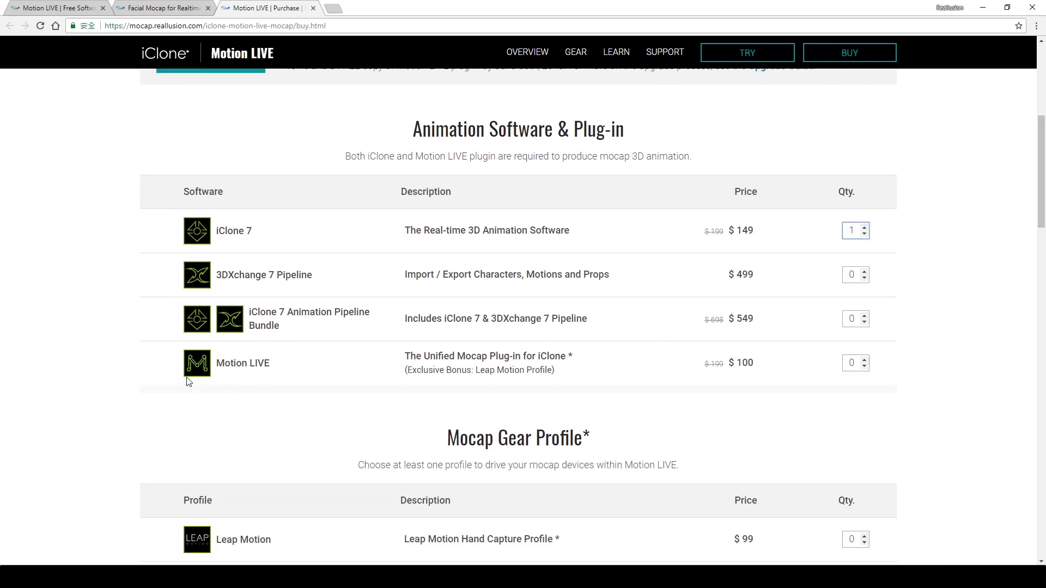
click(865, 360)
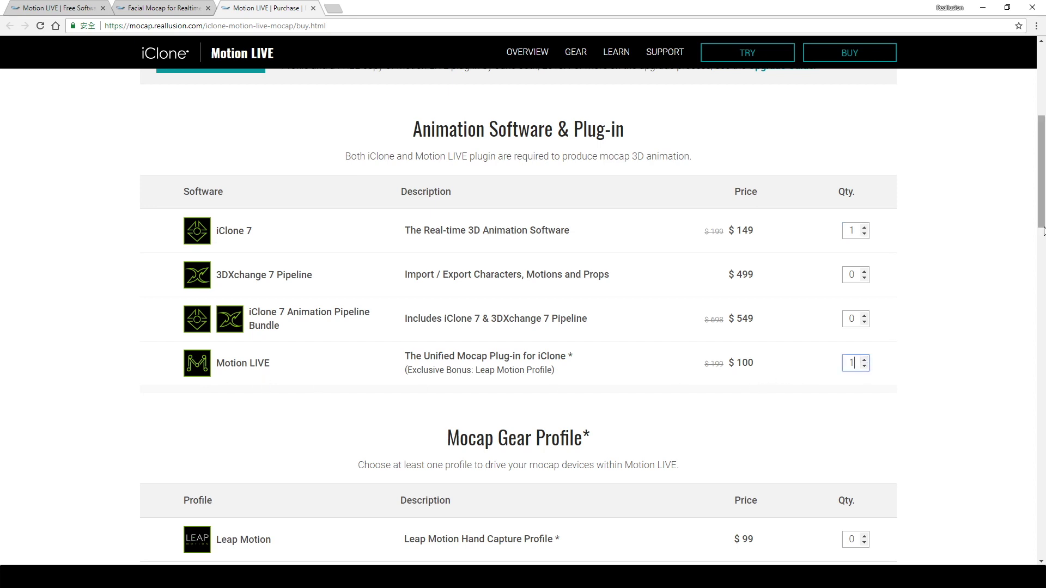
scroll(1042, 175, down, 5)
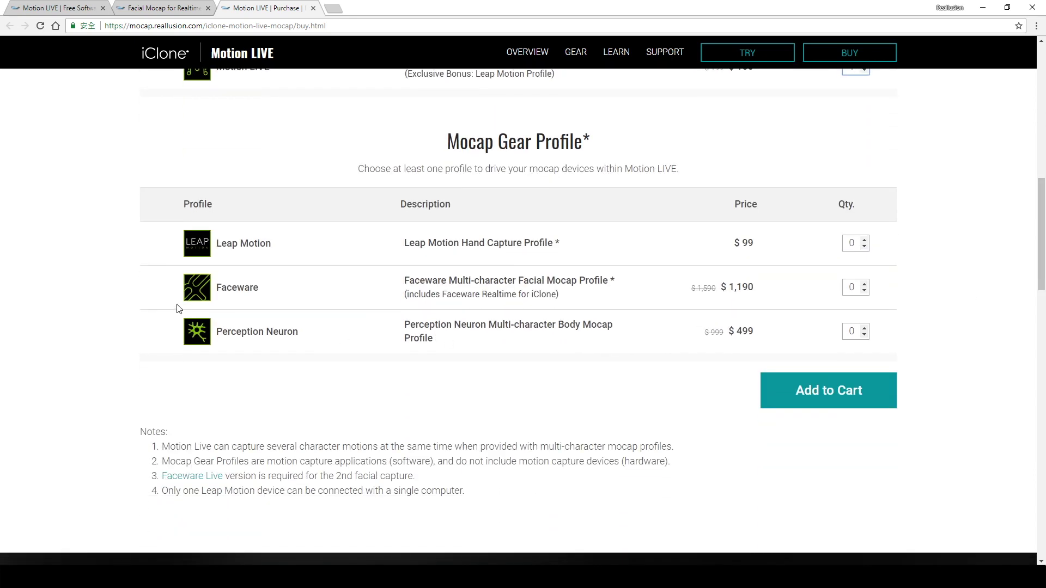
click(865, 283)
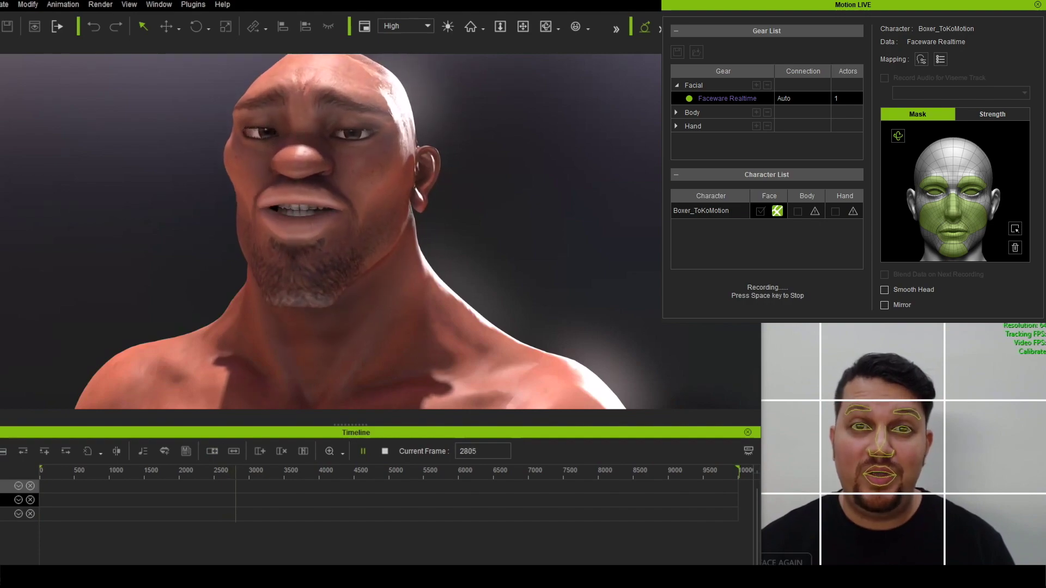
Stop the live facial recording, leaving the captured clip and AudioFile track on the timeline.
key(space)
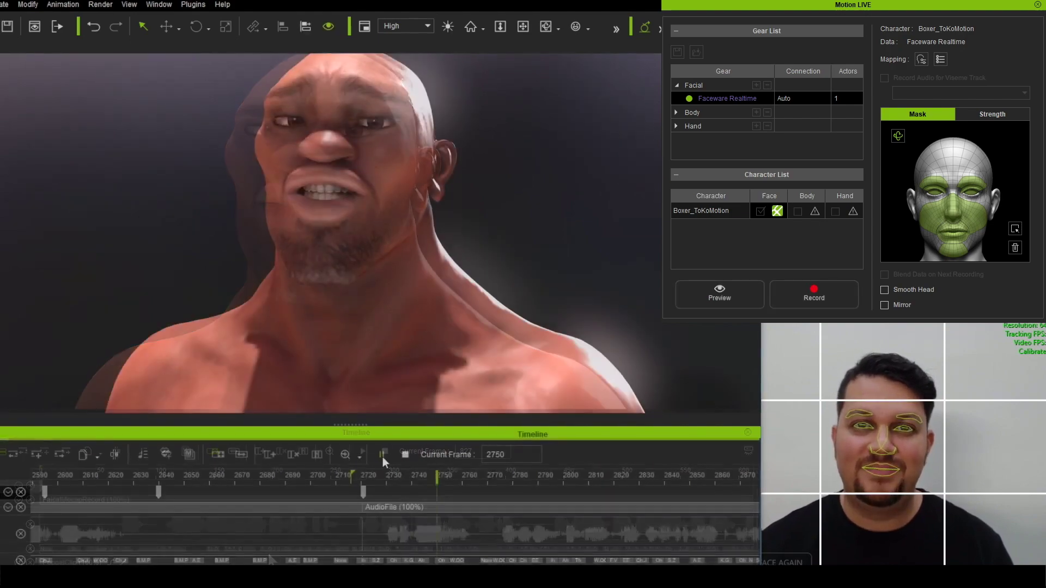